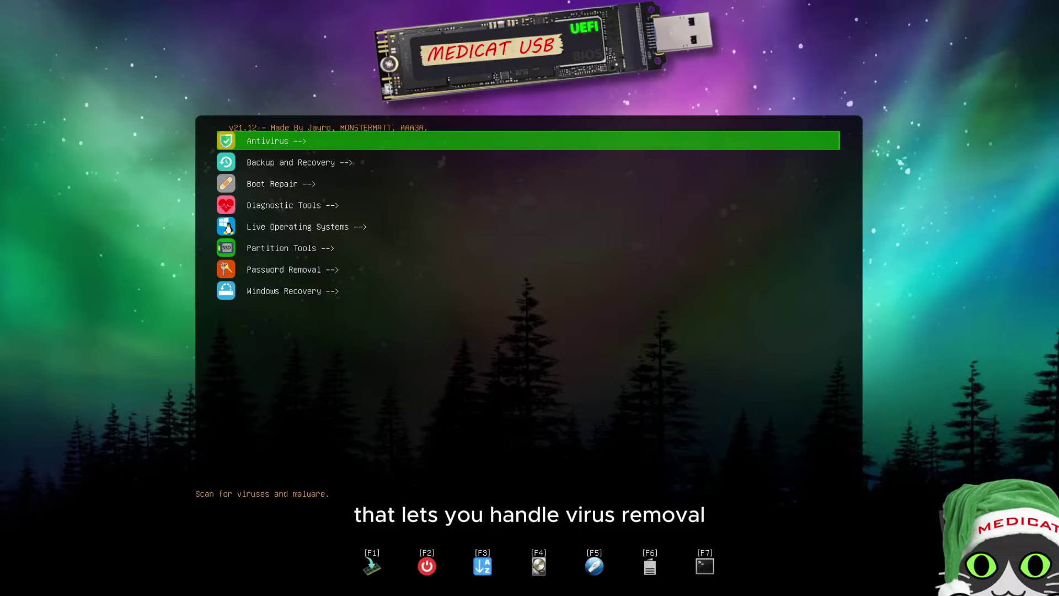
- Browse the tools listed under Backup and Recovery in the Medicat boot menu, down past EaseUS Todo Backup
{"action": "key", "text": "Down"}
{"action": "key", "text": "Return"}
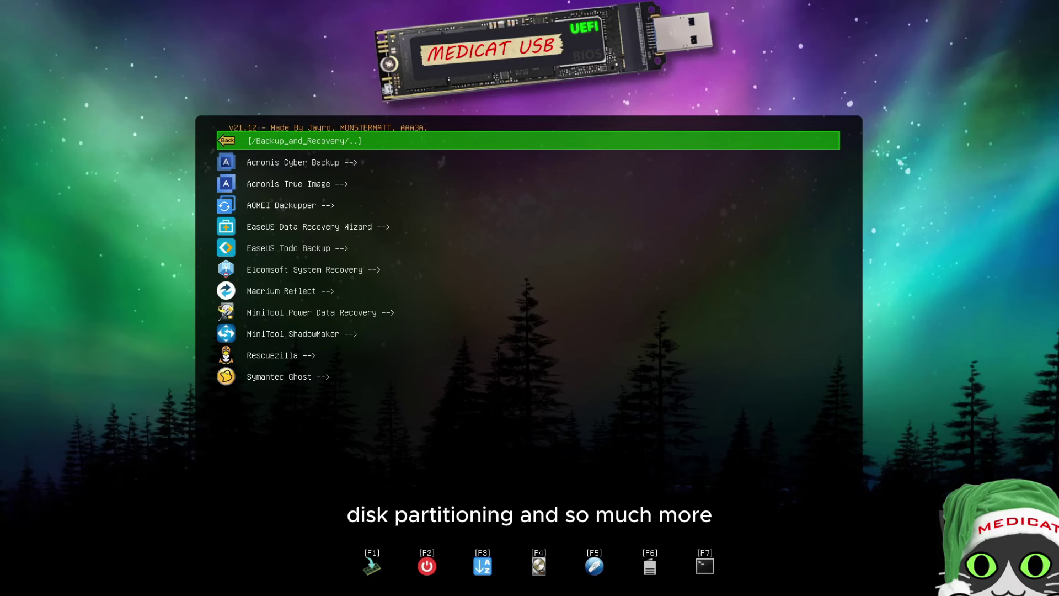
{"action": "key", "text": "Down"}
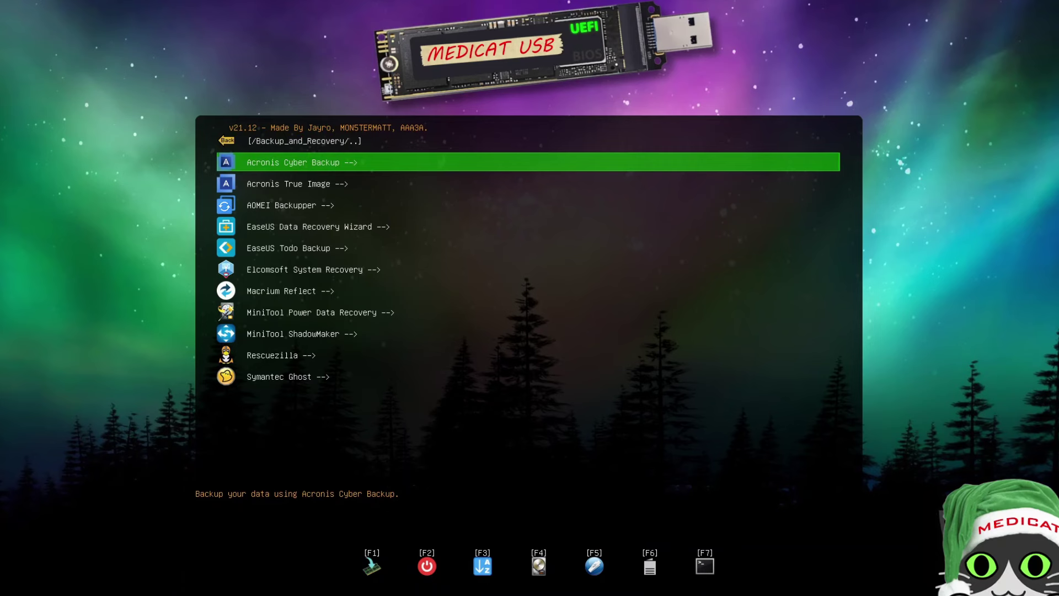
{"action": "key", "text": "Down"}
{"action": "key", "text": "Down"}
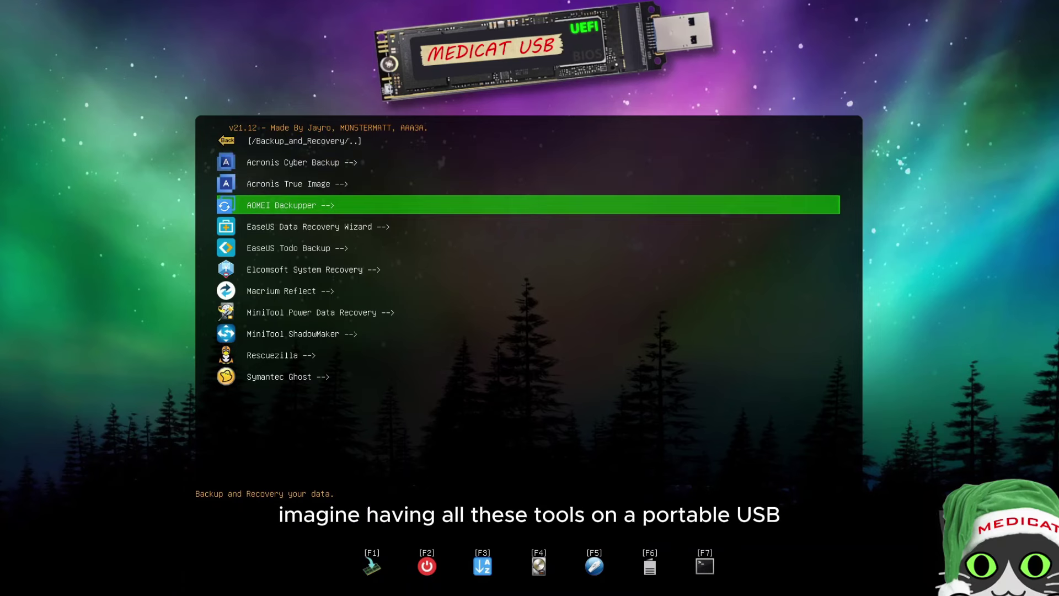
{"action": "key", "text": "Down"}
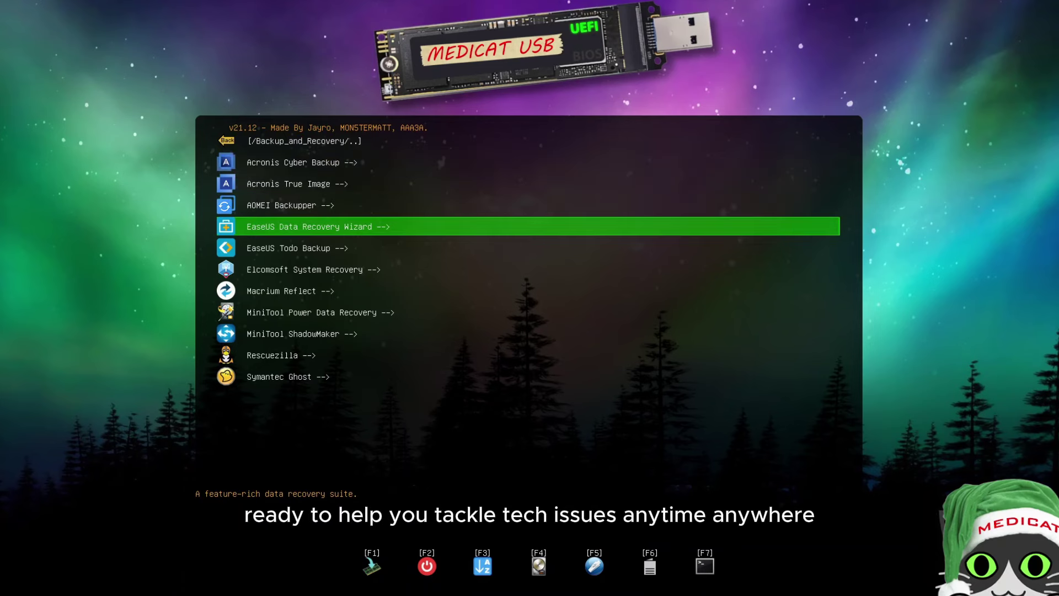
{"action": "key", "text": "Down"}
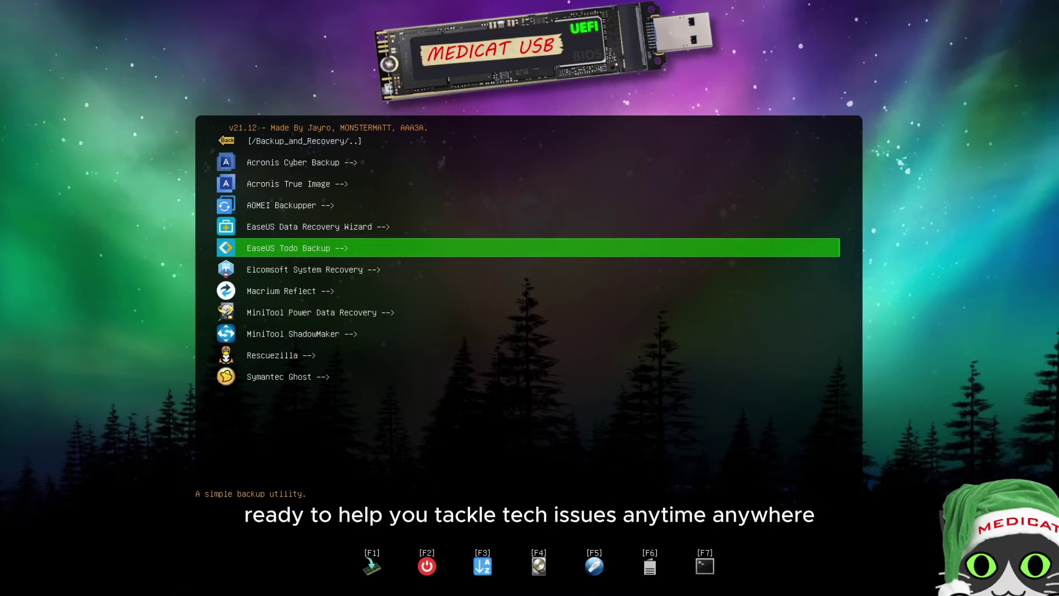
{"action": "key", "text": "Down"}
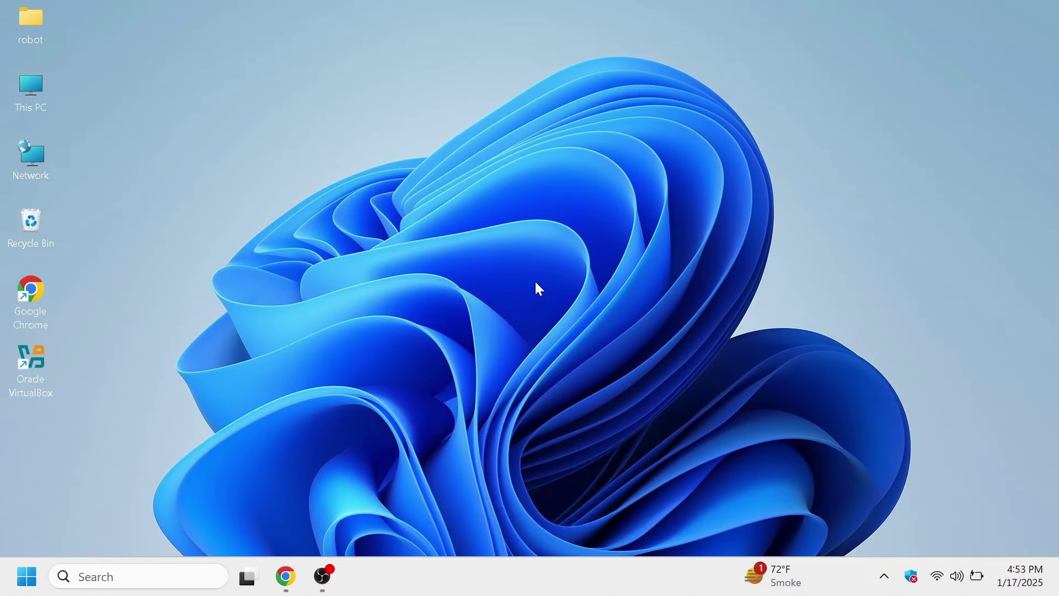
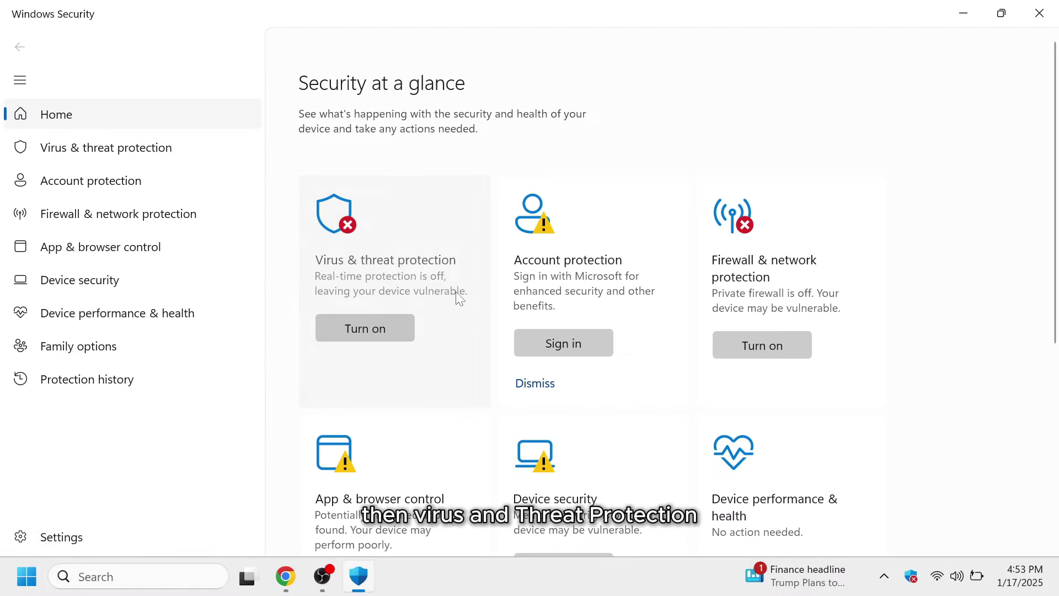
- In Windows Security, open the management page for the Virus & threat protection settings
{"action": "left_click", "coordinate": [456, 292]}
{"action": "scroll", "coordinate": [328, 430], "scroll_direction": "down", "scroll_amount": 3}
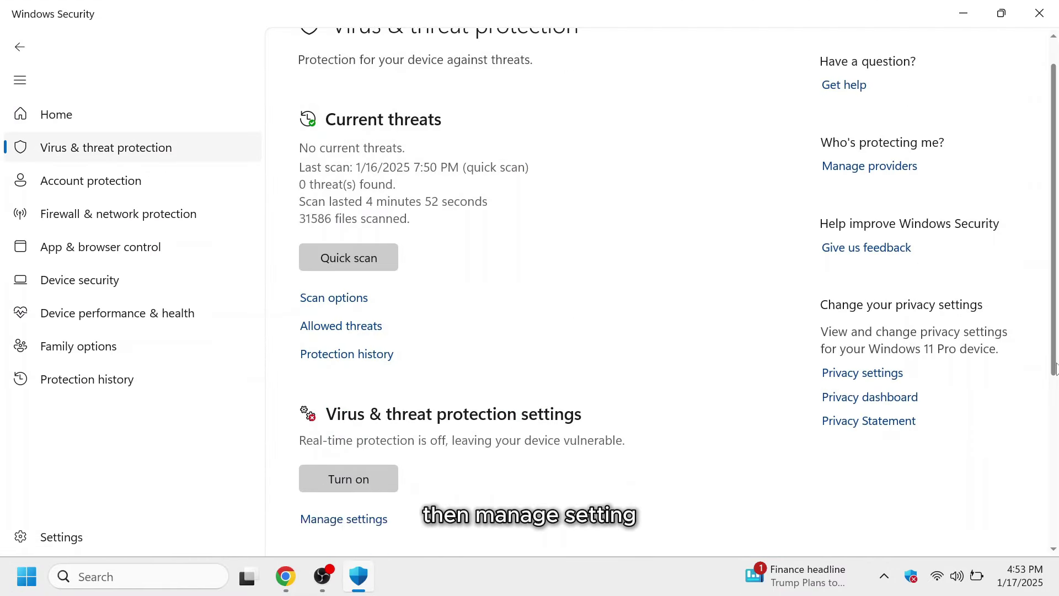
{"action": "left_click", "coordinate": [330, 424]}
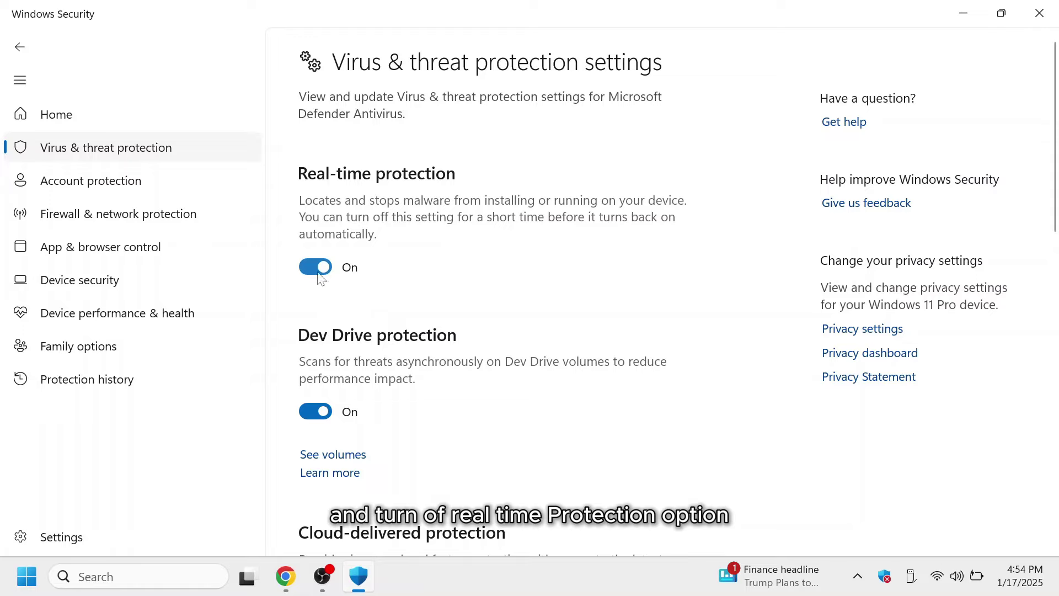
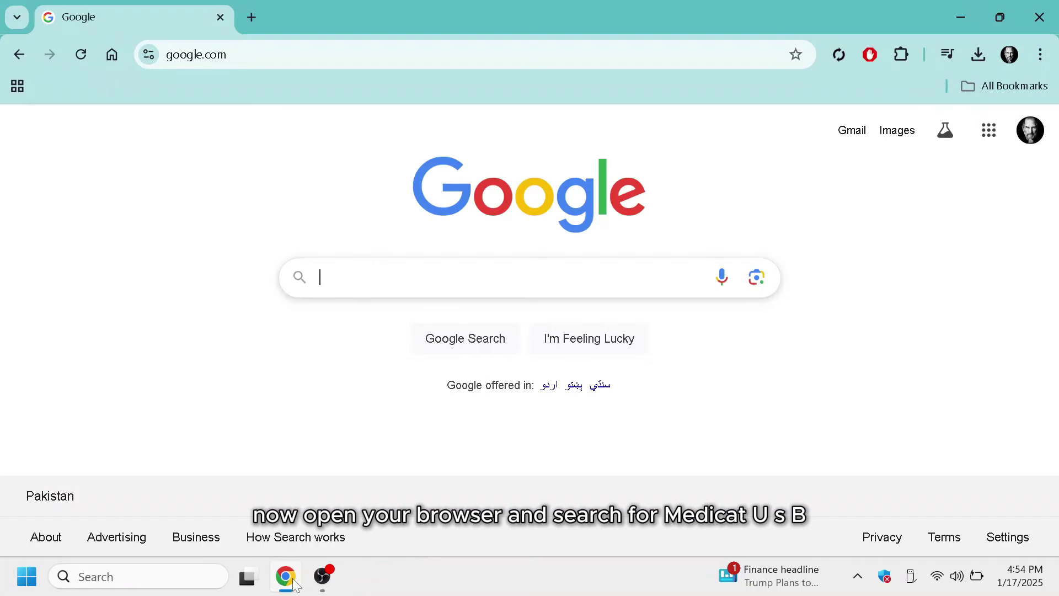
- Search Google in Chrome for "medicat usb"
{"action": "type", "text": "medical"}
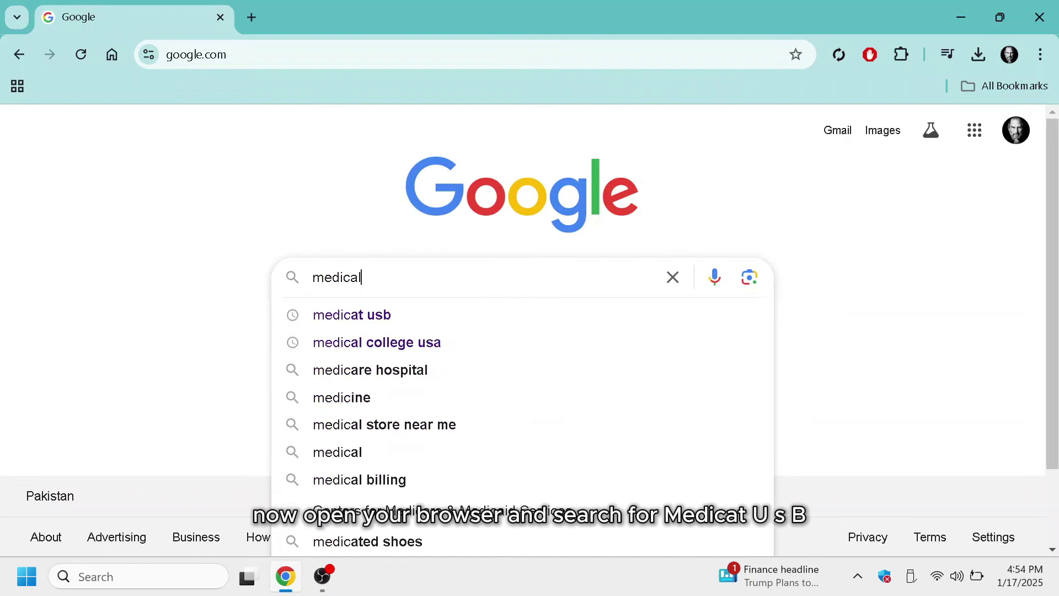
{"action": "key", "text": "BackSpace"}
{"action": "type", "text": "t usb"}
{"action": "key", "text": "Return"}
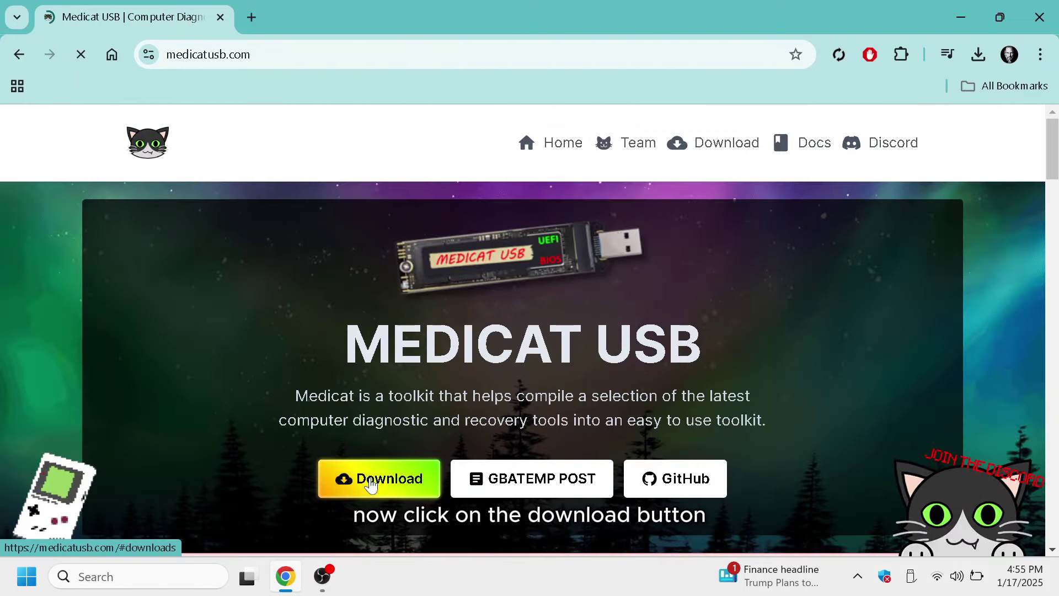
- Download the Windows installer from the Medicat USB site and show the downloaded file in its folder
{"action": "left_click", "coordinate": [370, 484]}
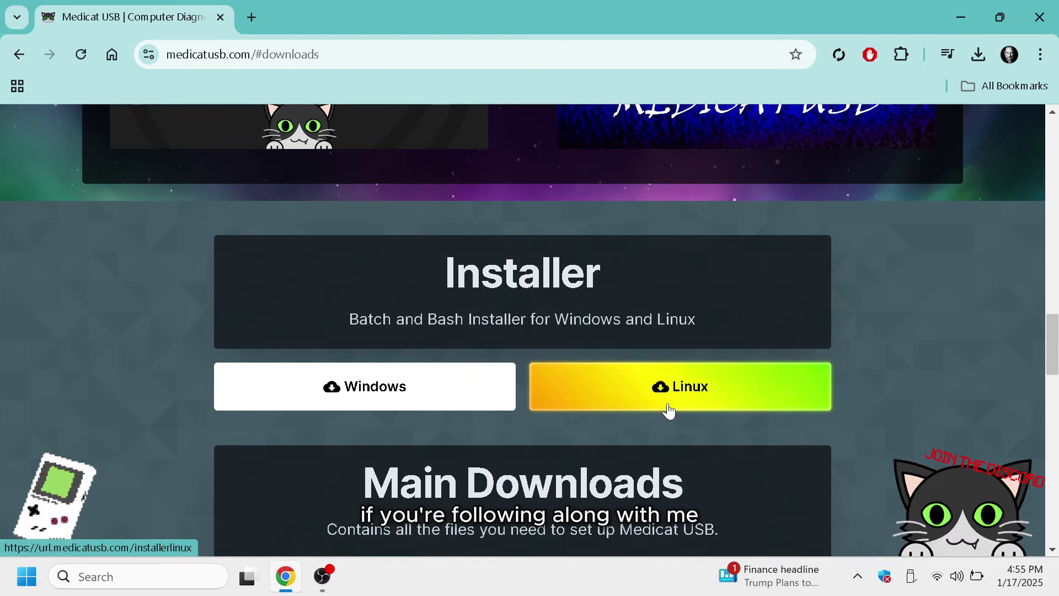
{"action": "left_click", "coordinate": [376, 388]}
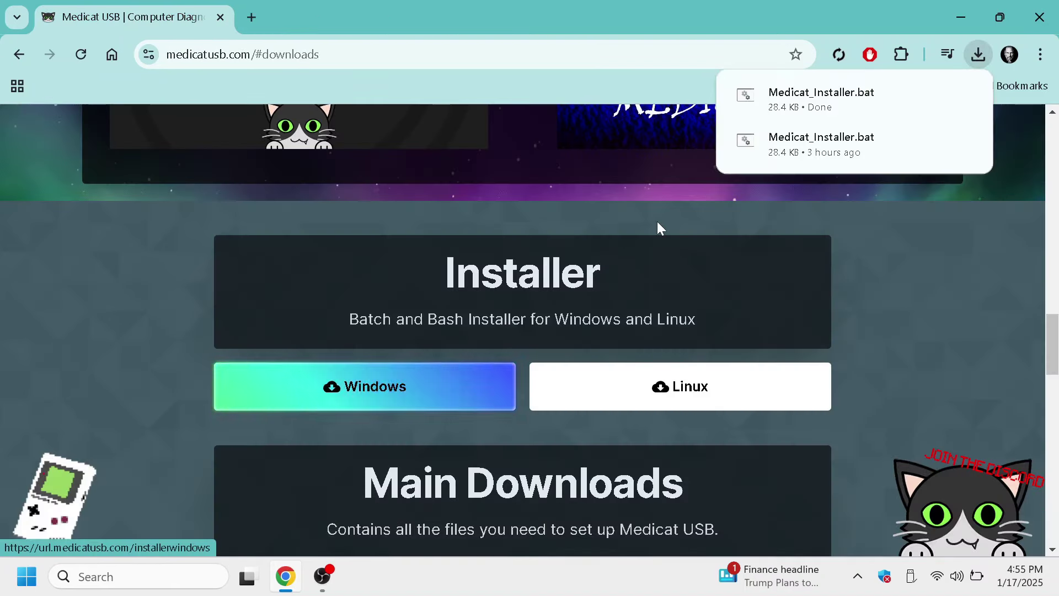
{"action": "left_click", "coordinate": [932, 94]}
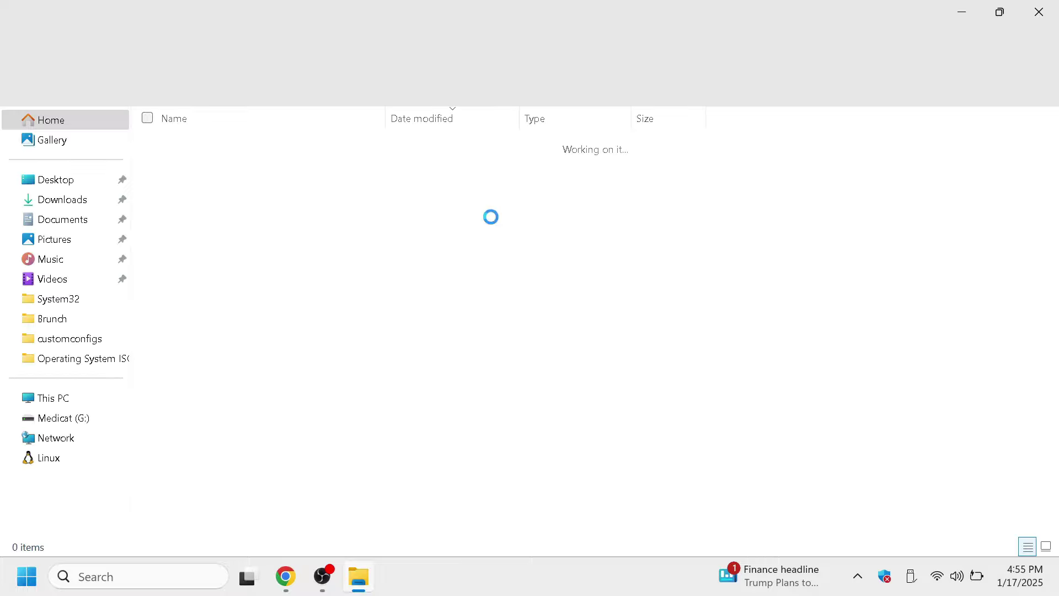
- Run the Medicat_Installer batch file from the Downloads folder as administrator
{"action": "left_click", "coordinate": [184, 172]}
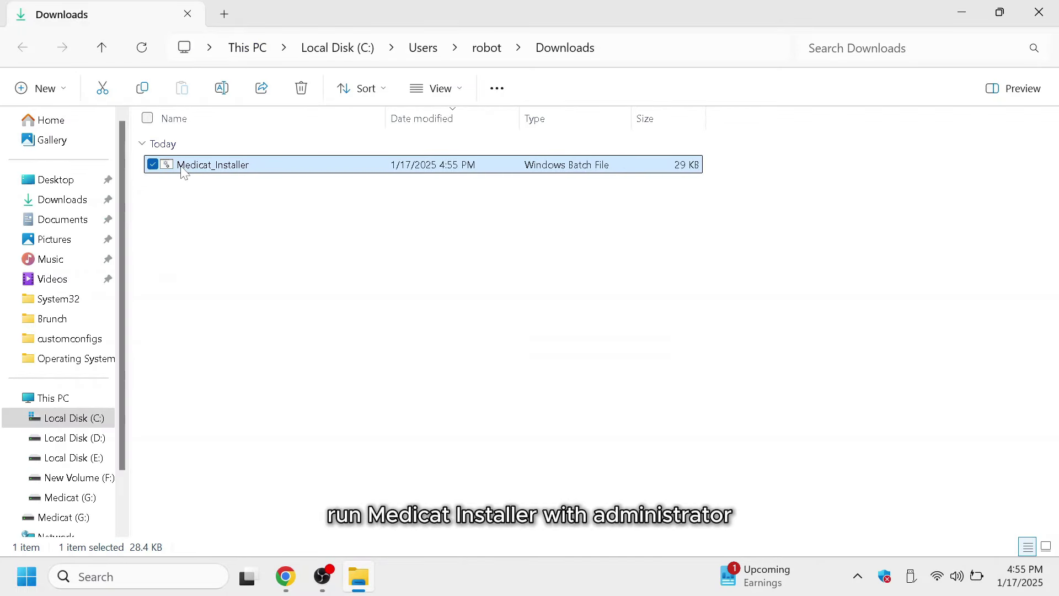
{"action": "right_click", "coordinate": [182, 167]}
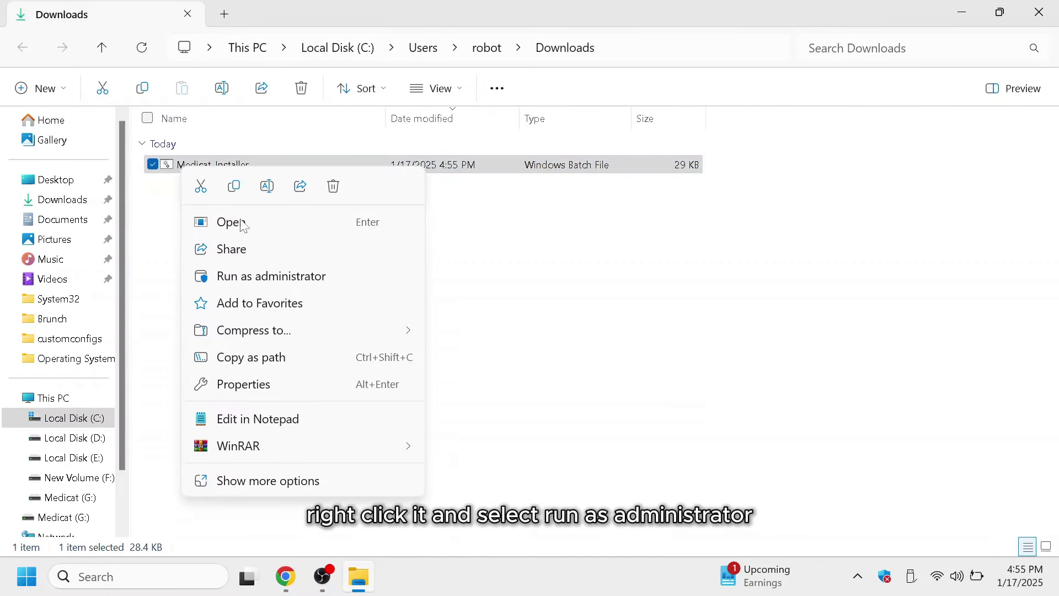
{"action": "left_click", "coordinate": [282, 276]}
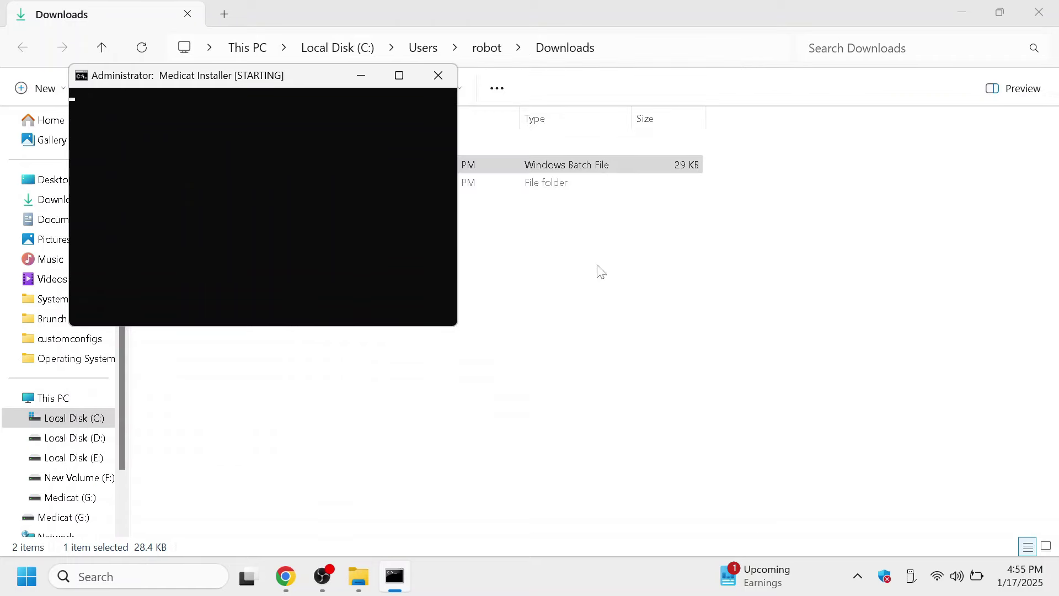
- Minimize the Downloads folder and browser windows, and maximize the Medicat Installer window
{"action": "left_click", "coordinate": [961, 15]}
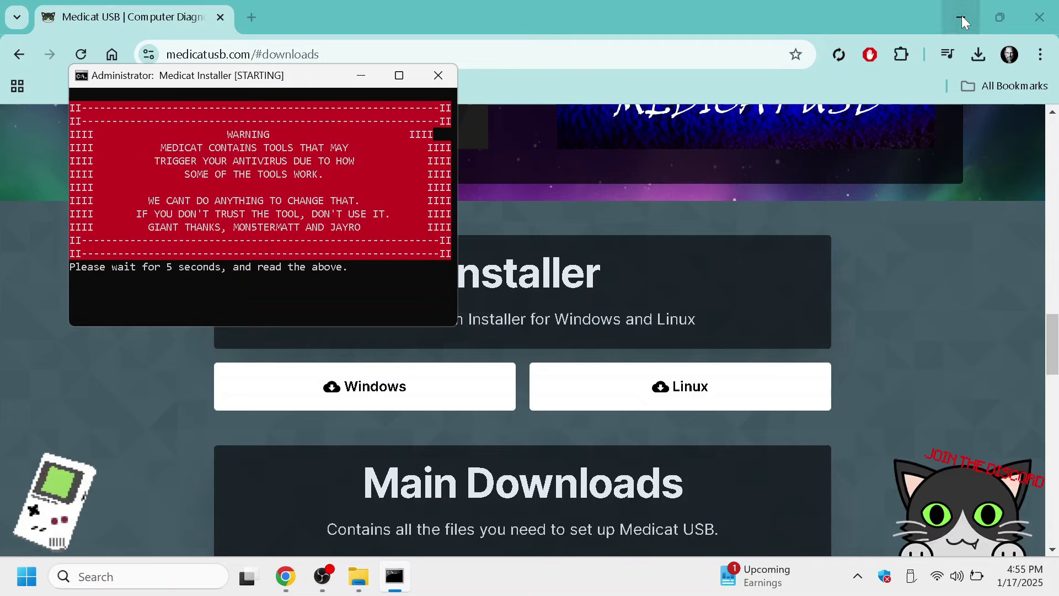
{"action": "left_click", "coordinate": [944, 9]}
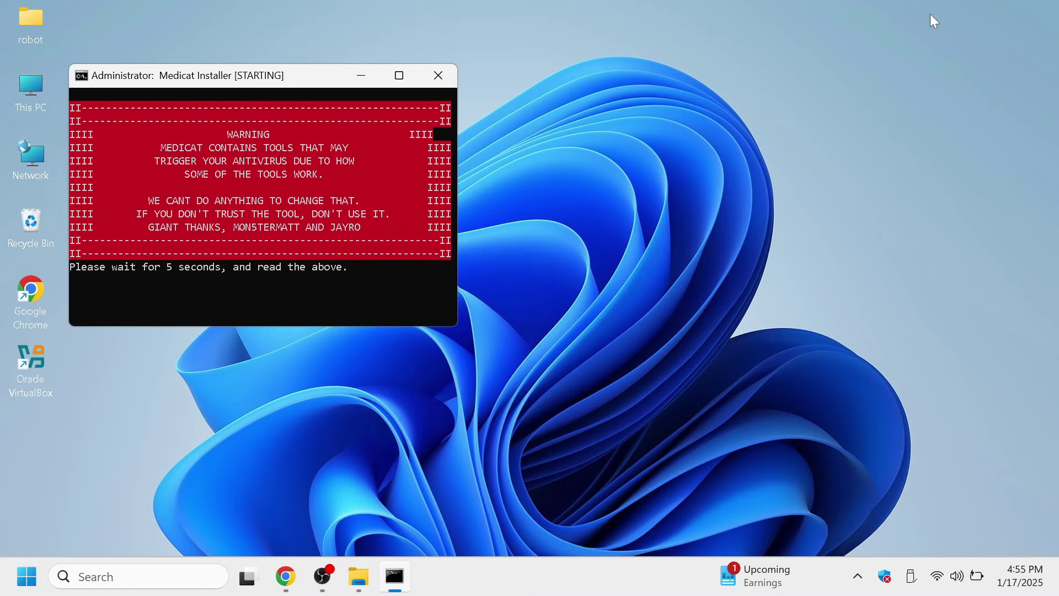
{"action": "left_click", "coordinate": [399, 76]}
{"action": "left_click", "coordinate": [519, 343]}
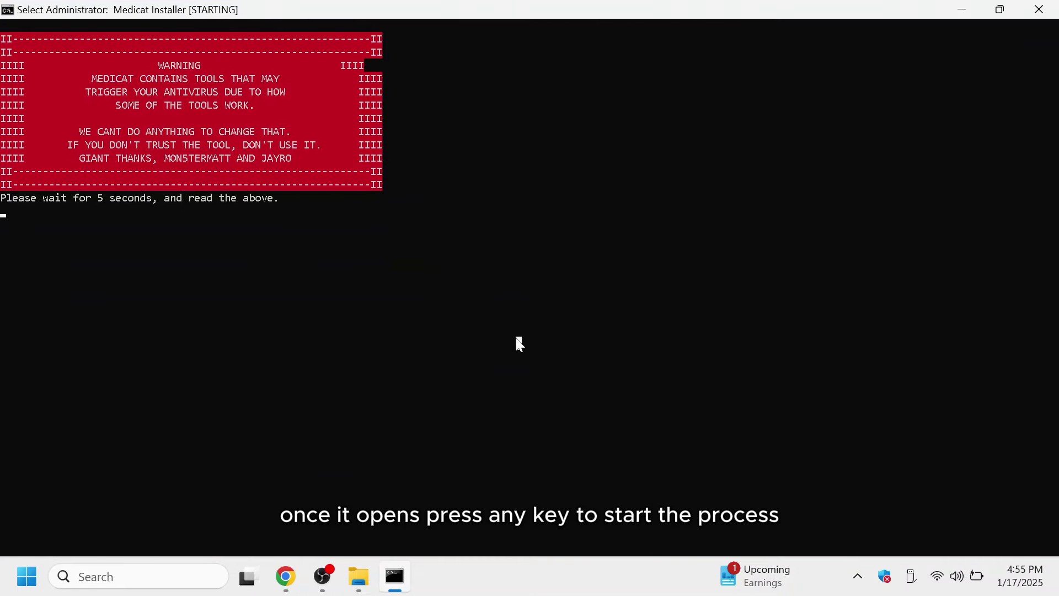
- Accept the installer's antivirus warning and continue past the welcome screen and MIT License to the main menu
{"action": "key", "text": "Return"}
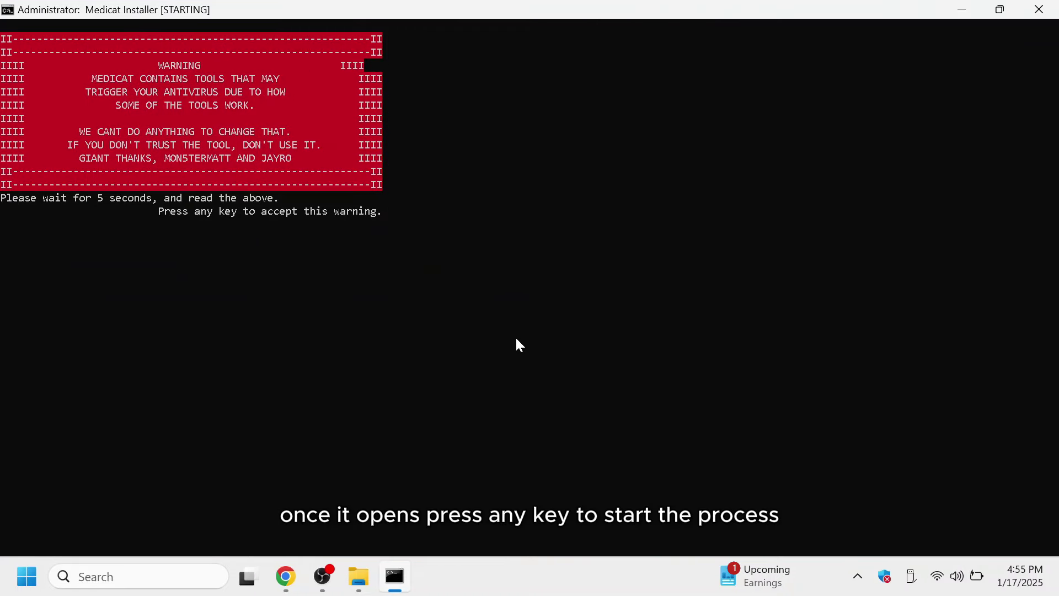
{"action": "key", "text": "Return"}
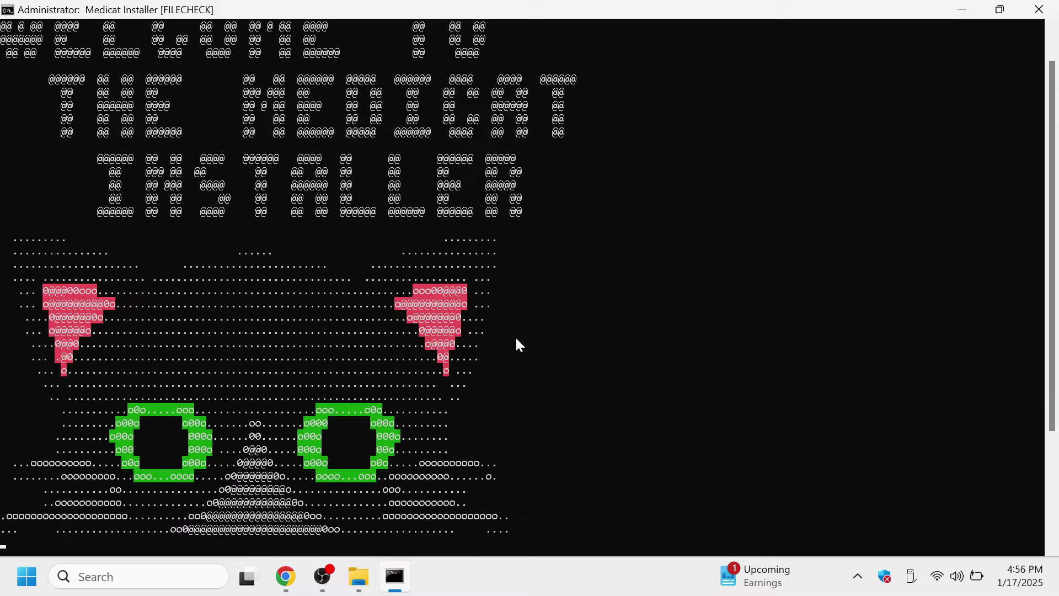
{"action": "key", "text": "Return"}
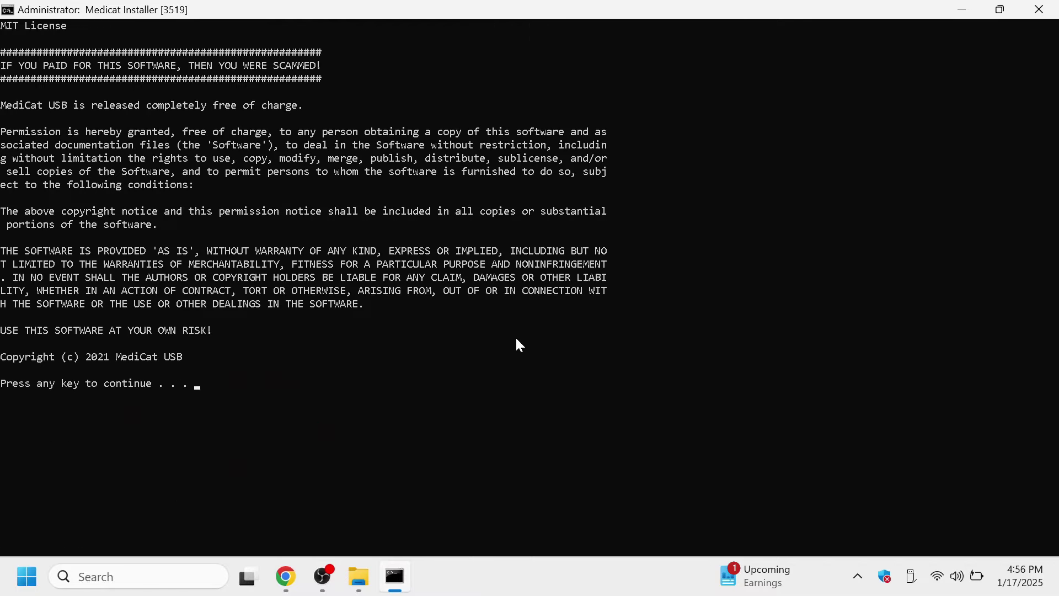
{"action": "key", "text": "Return"}
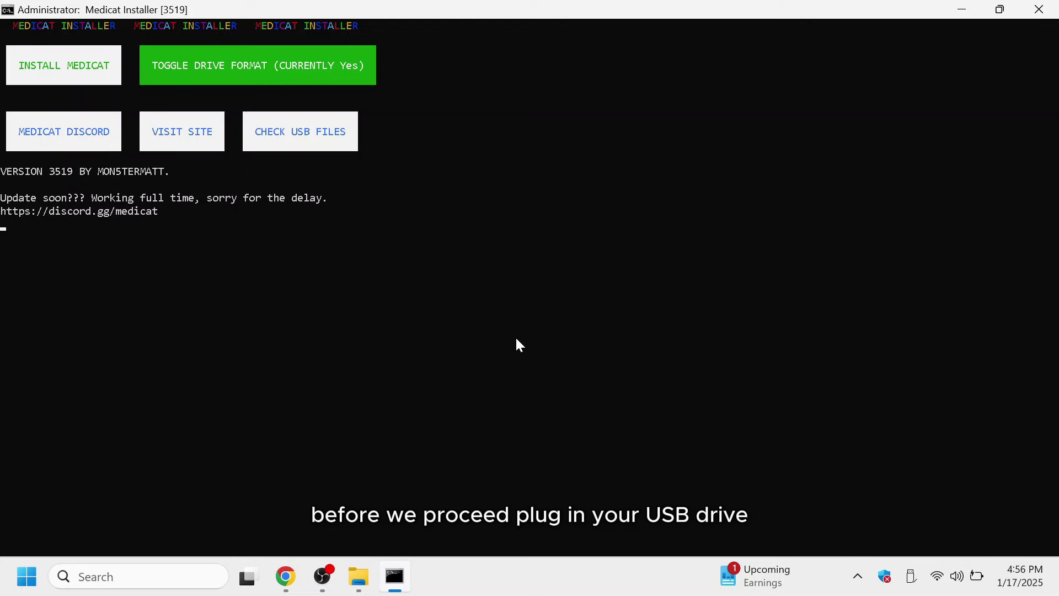
- Check the USB drive's capacity and drive letter under This PC, and close the File Explorer windows
{"action": "left_click", "coordinate": [359, 576]}
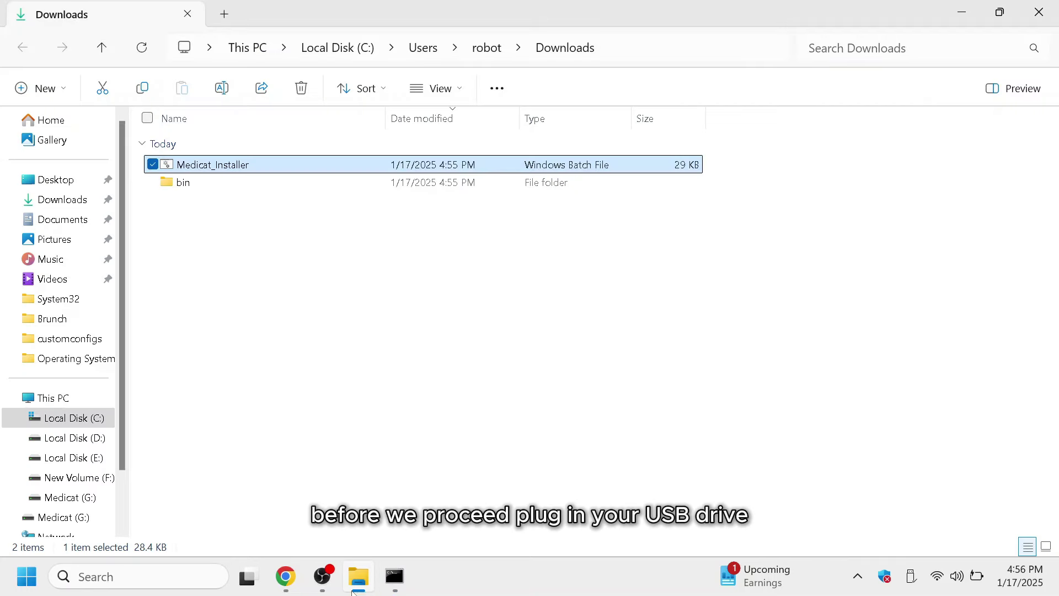
{"action": "left_click", "coordinate": [54, 397]}
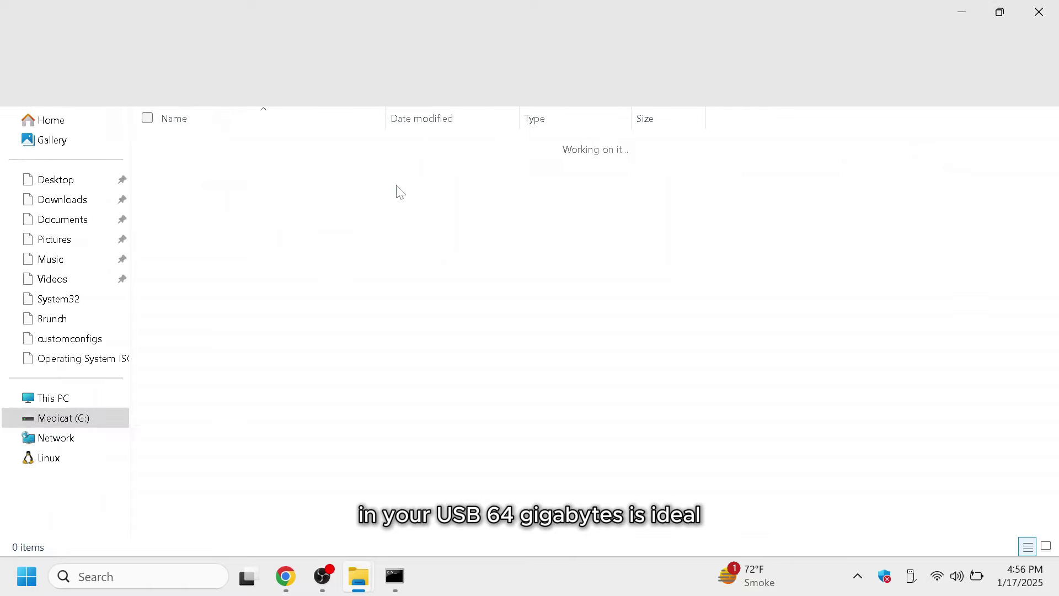
{"action": "left_click", "coordinate": [1040, 13]}
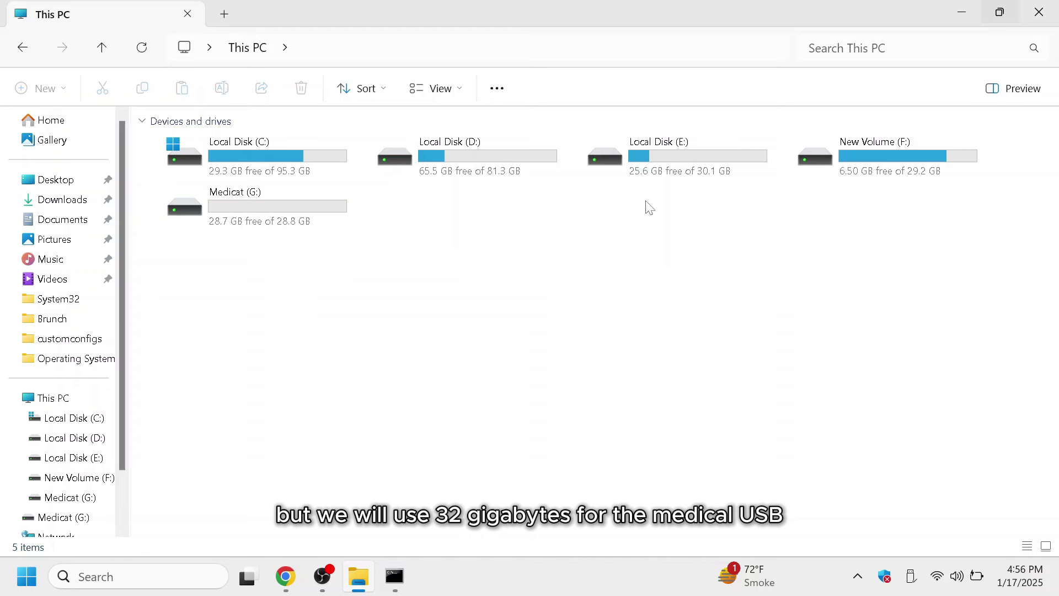
{"action": "left_click", "coordinate": [1039, 12]}
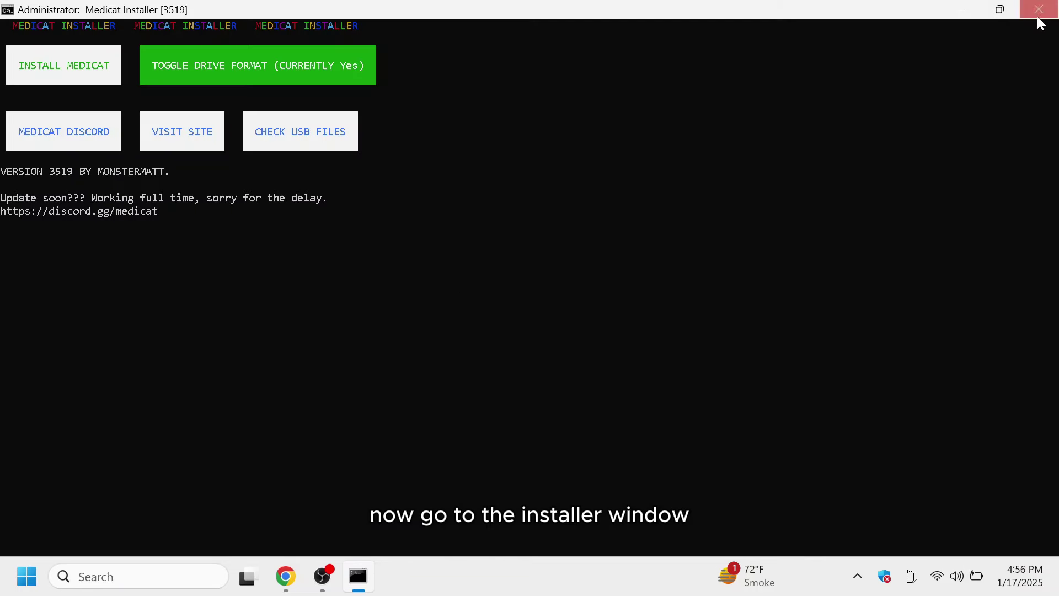
- Start the Medicat installation with drive formatting enabled and choose Medicat (G:) under This PC as the target drive
{"action": "left_click", "coordinate": [72, 69]}
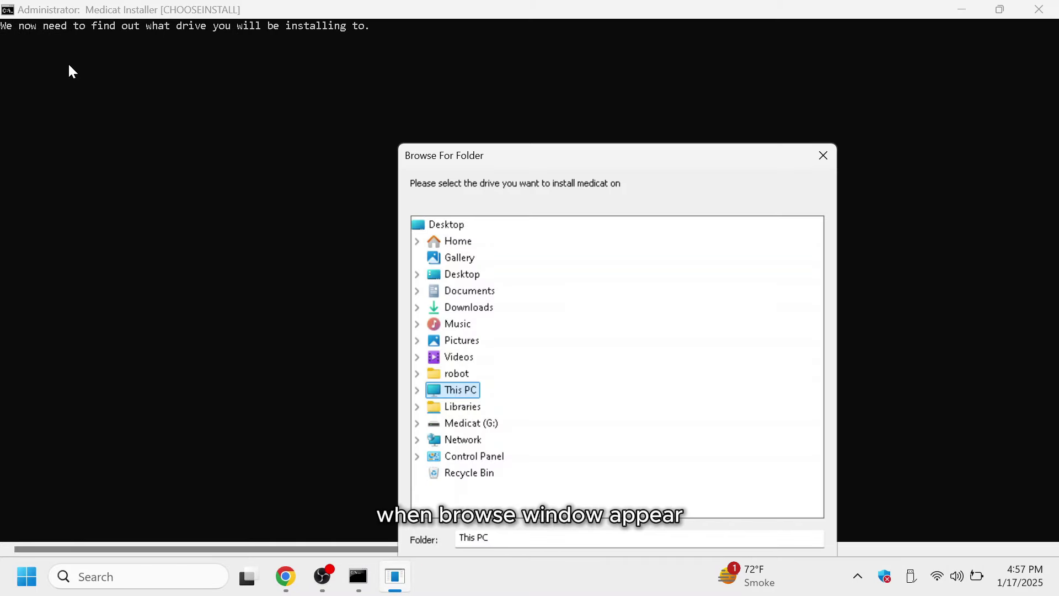
{"action": "left_click", "coordinate": [417, 391]}
{"action": "left_click", "coordinate": [502, 476]}
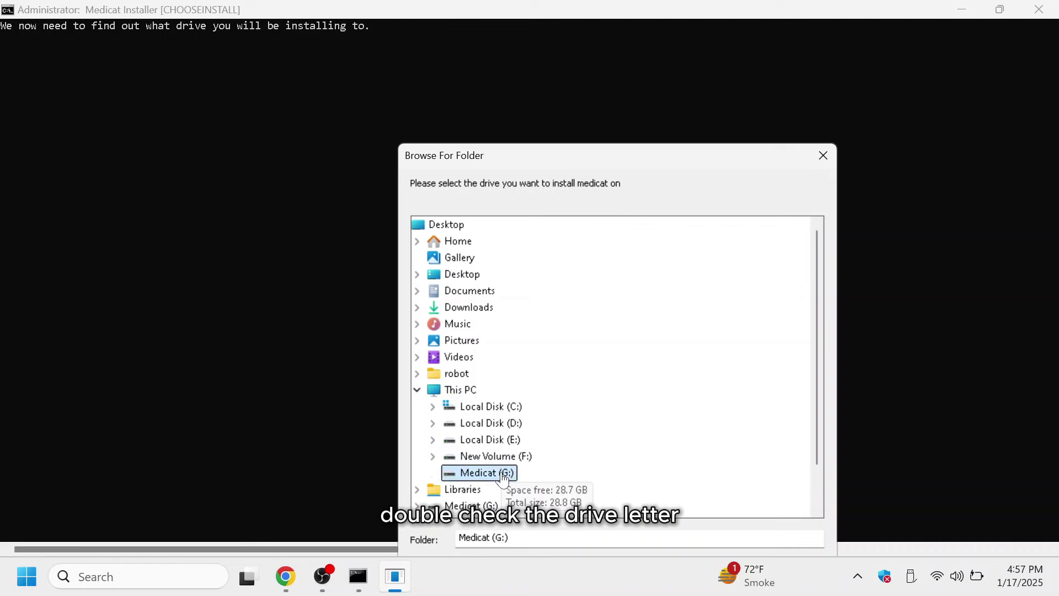
{"action": "left_click_drag", "start_coordinate": [534, 150], "coordinate": [500, 78]}
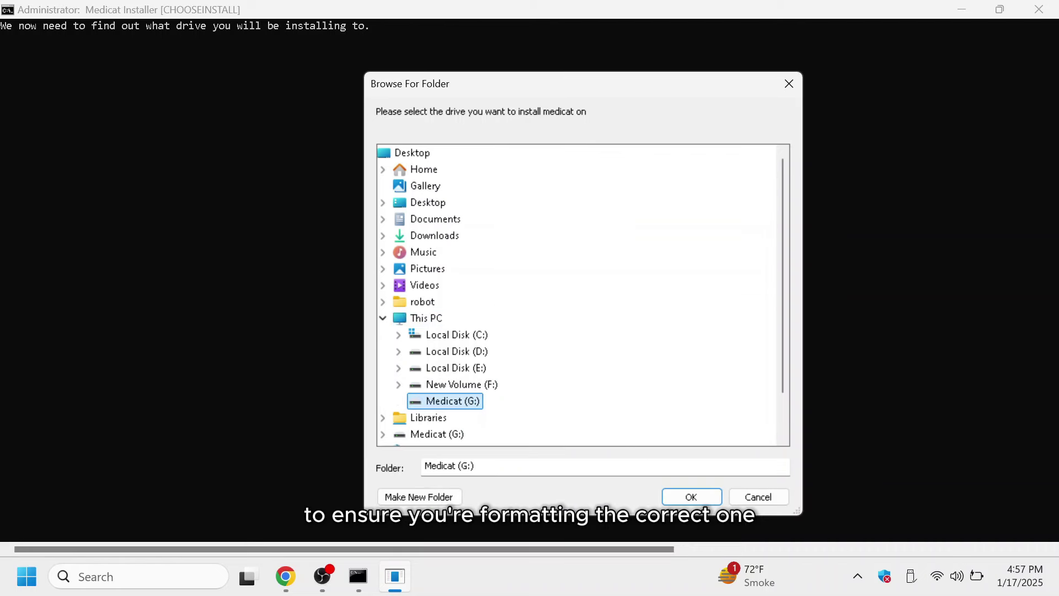
{"action": "left_click", "coordinate": [683, 499]}
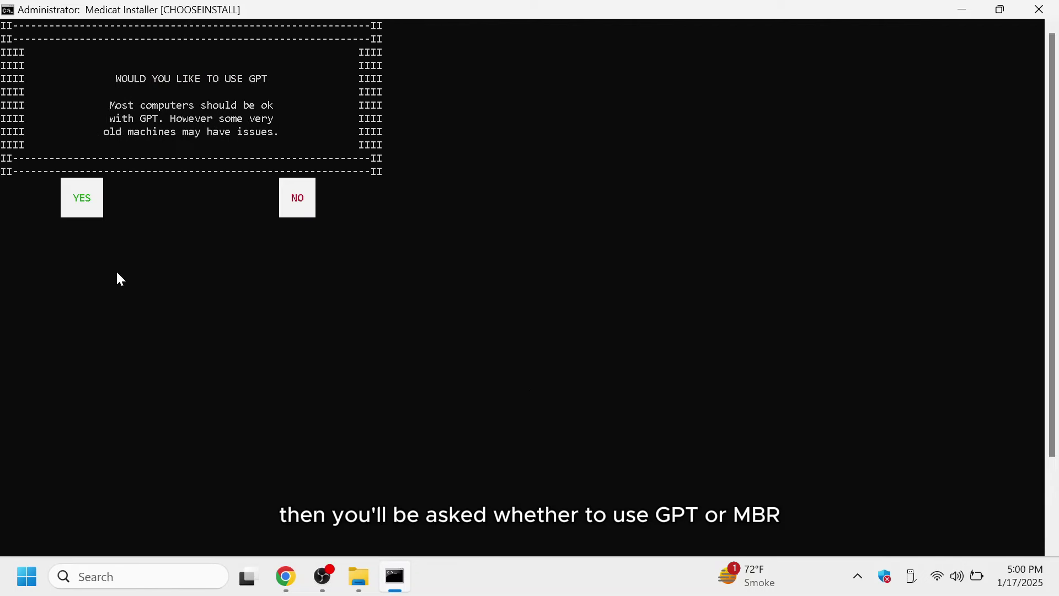
- Choose to use GPT and Secure Boot for the USB drive
{"action": "left_click", "coordinate": [83, 197]}
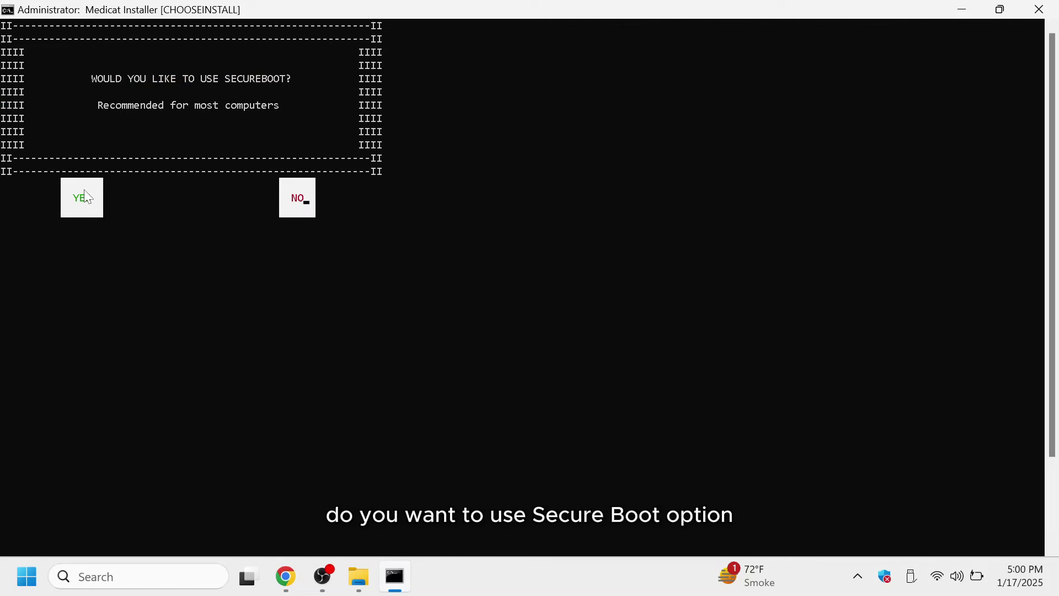
{"action": "left_click", "coordinate": [84, 193]}
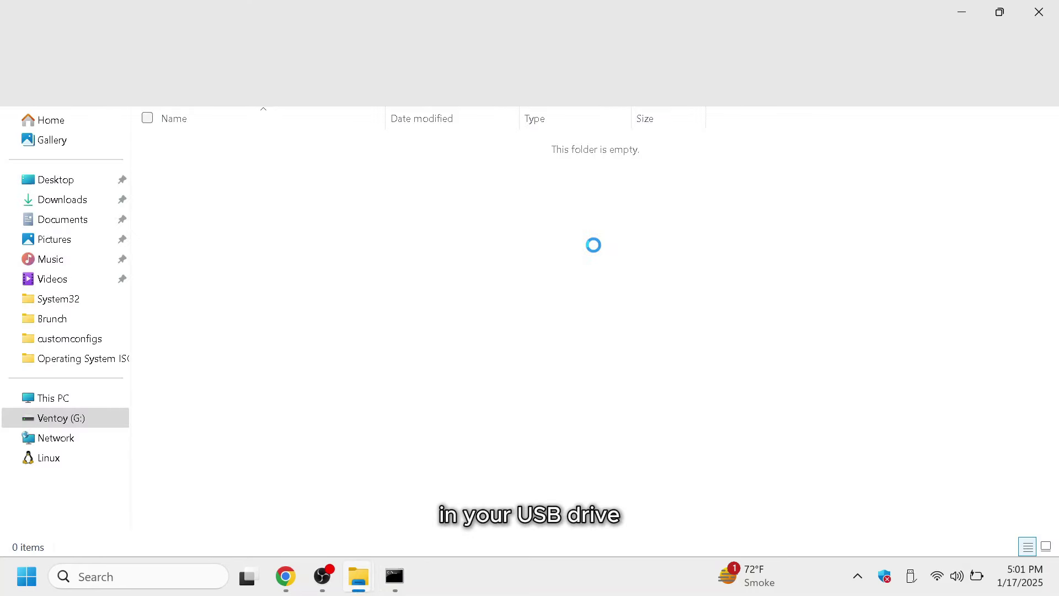
- Close the File Explorer window of the formatted USB drive and confirm G as the drive letter to install to
{"action": "left_click", "coordinate": [1037, 9]}
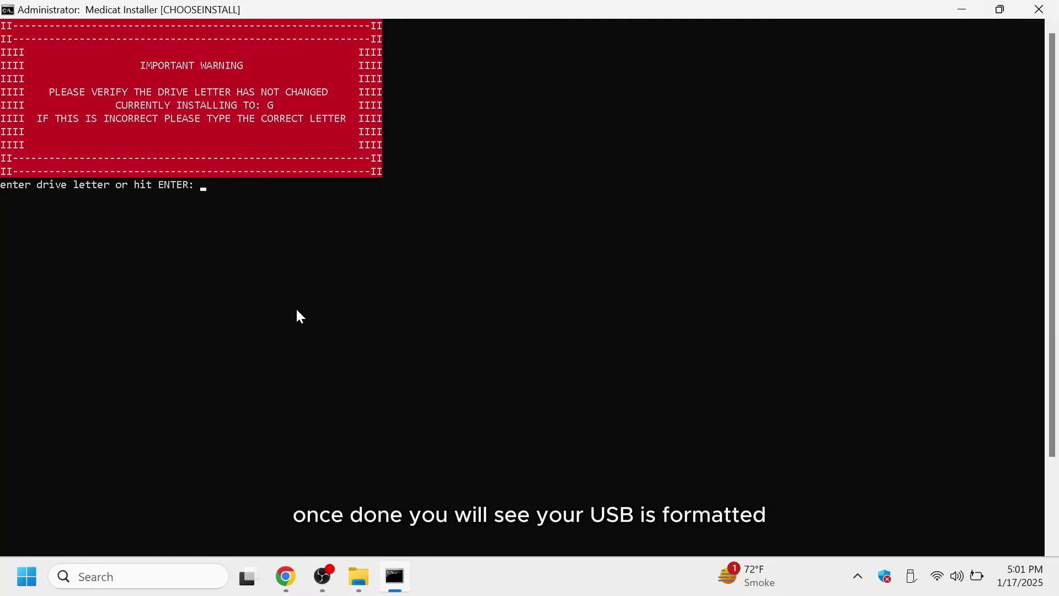
{"action": "left_click", "coordinate": [230, 189]}
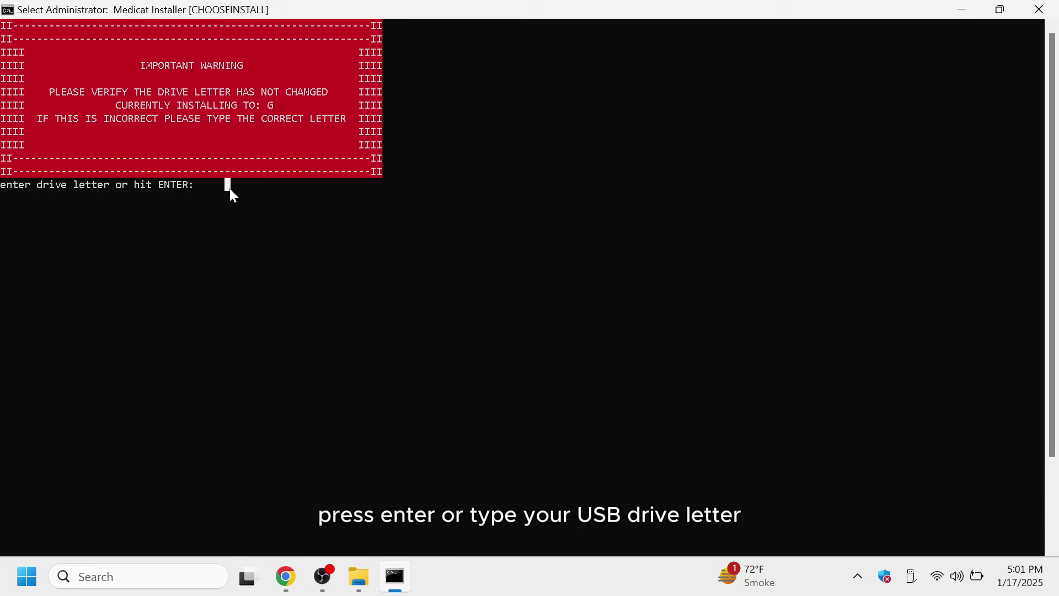
{"action": "left_click", "coordinate": [241, 234]}
{"action": "key", "text": "Return"}
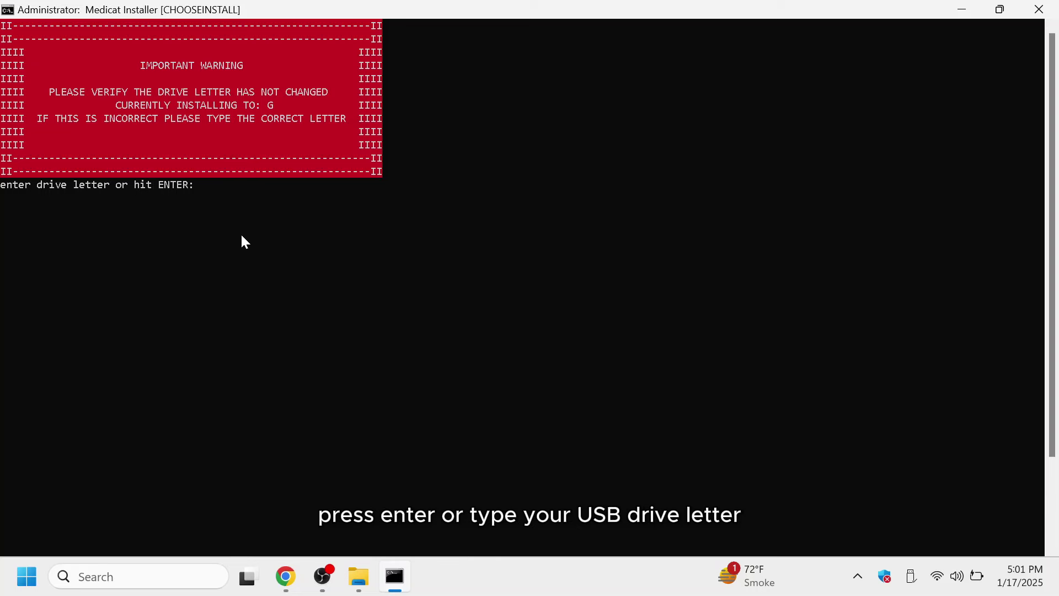
{"action": "key", "text": "Return"}
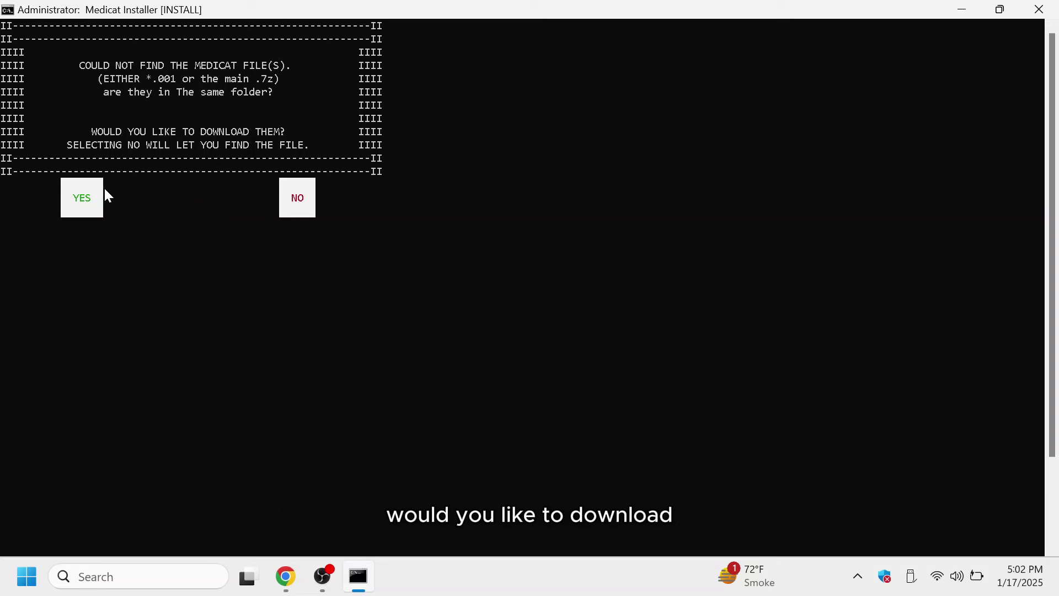
- Agree to download the missing Medicat files and fetch them by torrent
{"action": "left_click", "coordinate": [82, 194]}
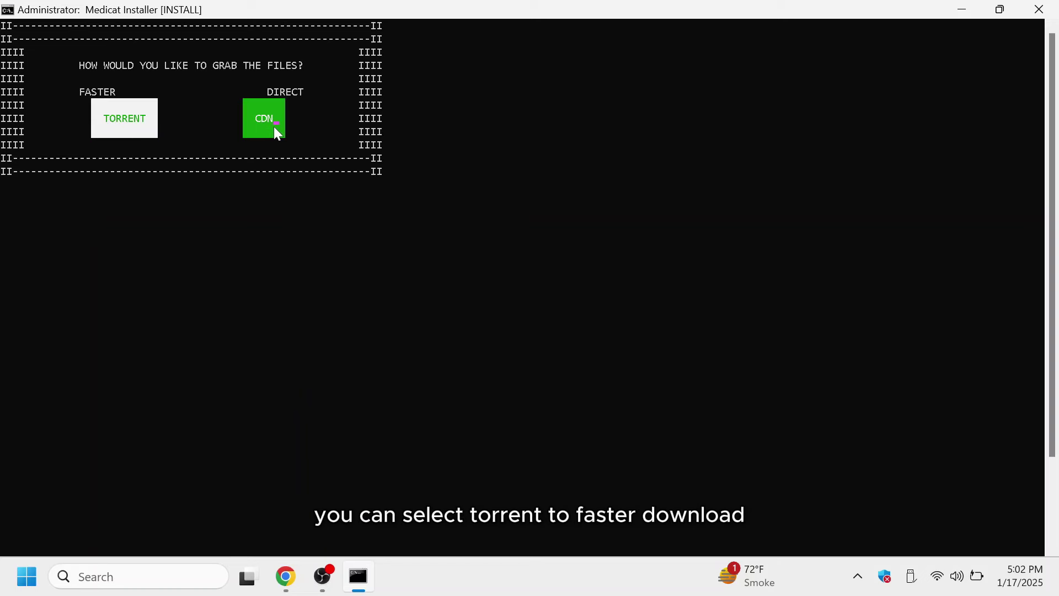
{"action": "left_click", "coordinate": [122, 125]}
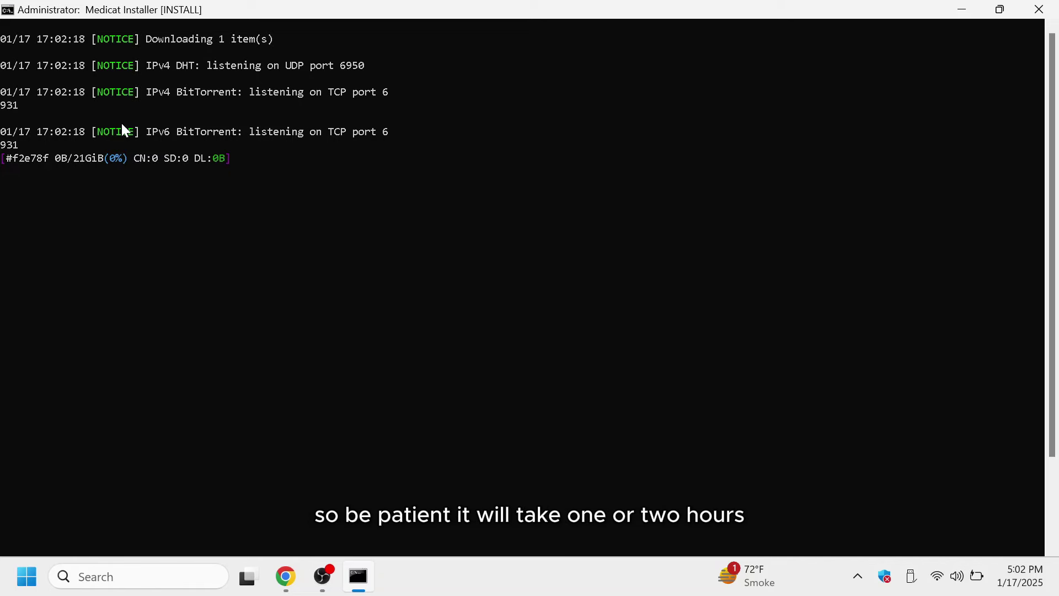
{"action": "left_click", "coordinate": [258, 182]}
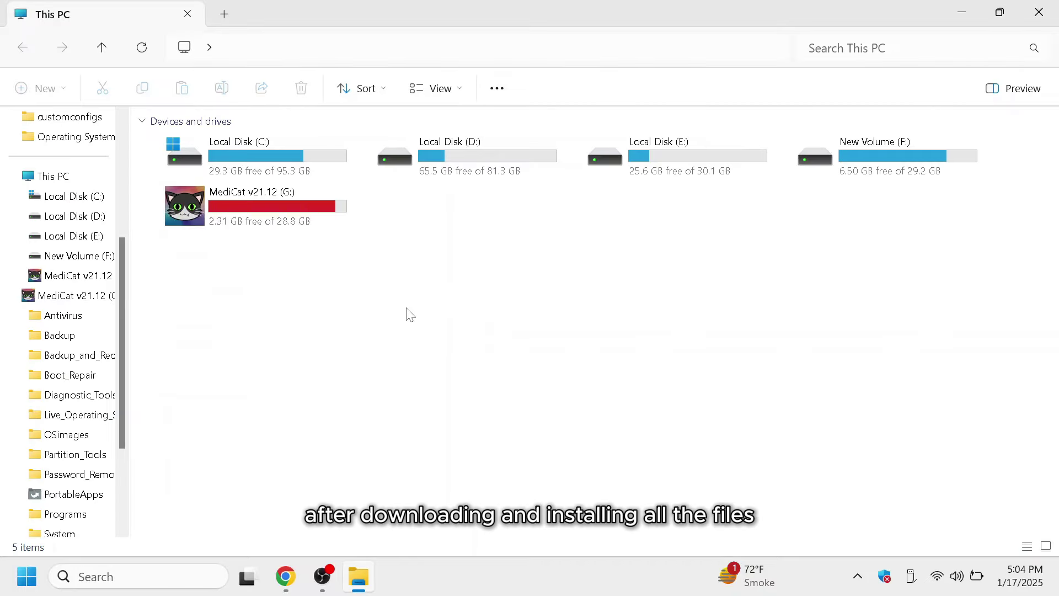
- Look through the folders on the MediCat v21.12 (G:) drive and close the File Explorer window
{"action": "left_click", "coordinate": [251, 208]}
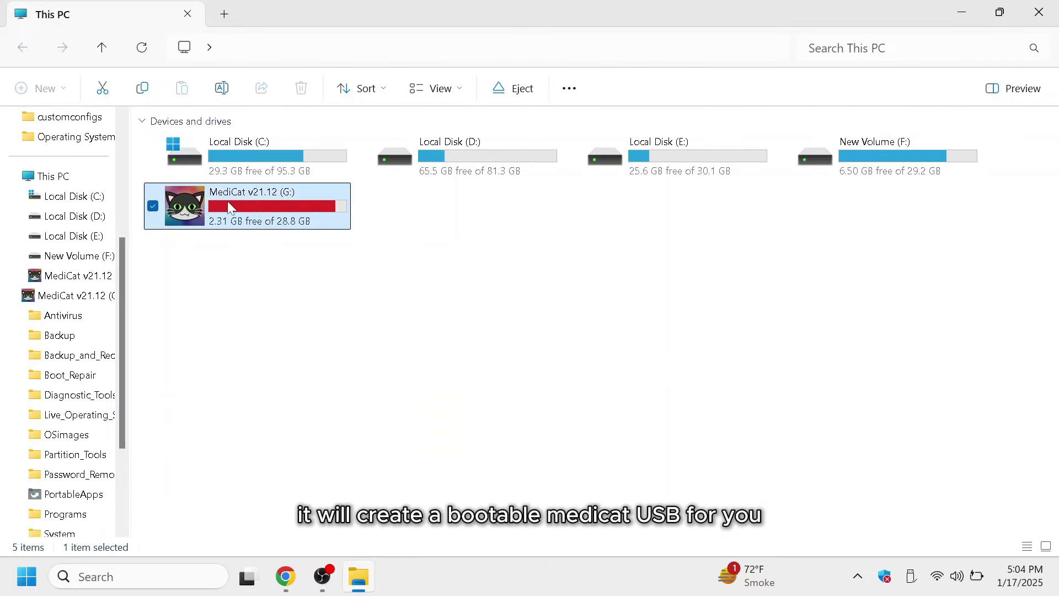
{"action": "double_click", "coordinate": [284, 225]}
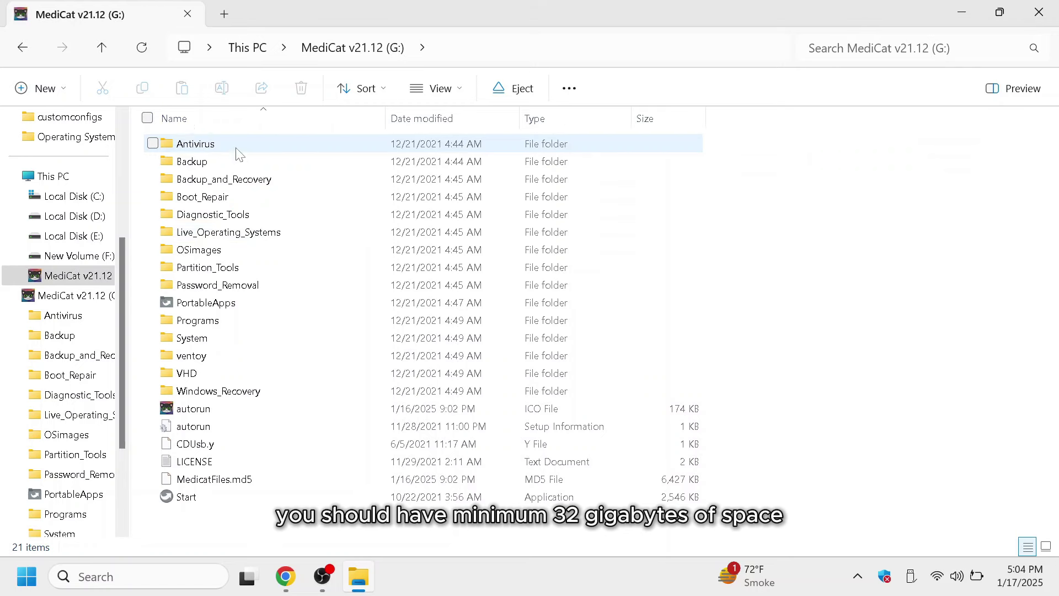
{"action": "left_click", "coordinate": [237, 148]}
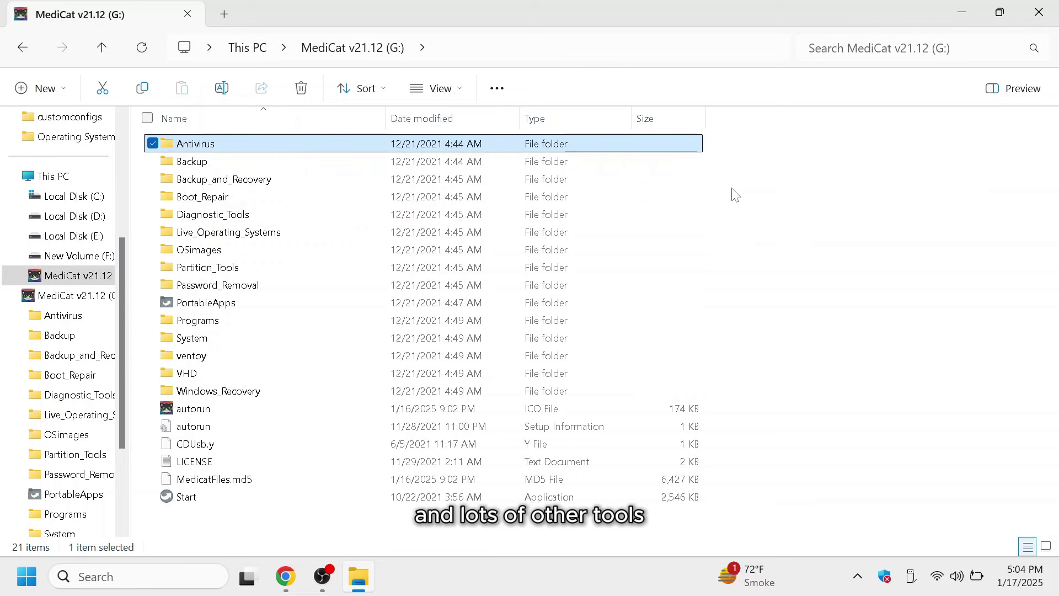
{"action": "left_click", "coordinate": [1037, 14]}
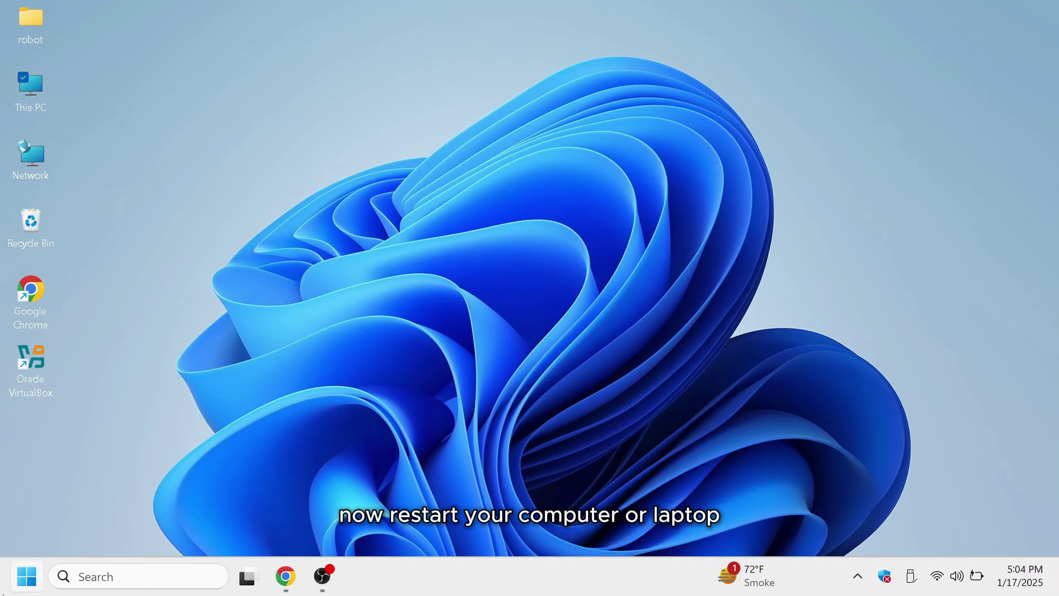
- Restart the computer to boot from the Medicat USB drive
{"action": "left_click", "coordinate": [26, 576]}
{"action": "left_click", "coordinate": [481, 519]}
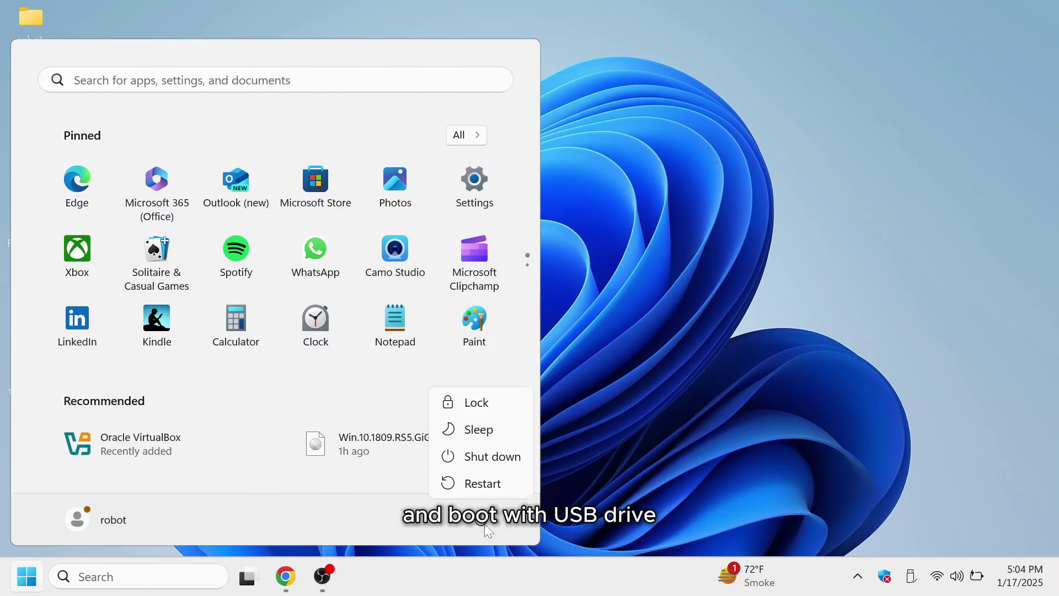
{"action": "left_click", "coordinate": [482, 484]}
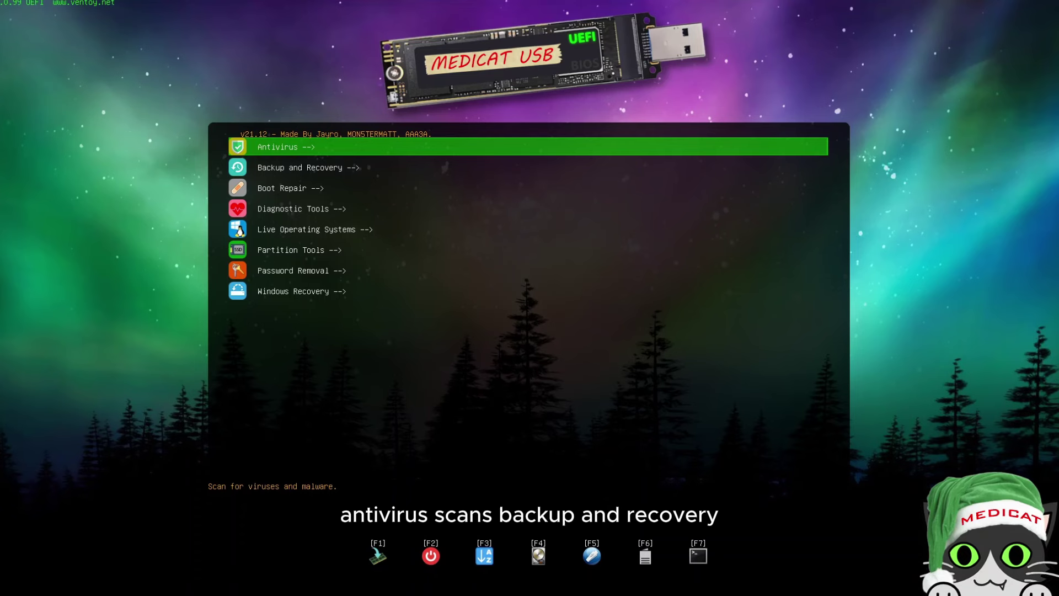
- Go through the tool categories of the Medicat boot menu, from Antivirus down to Windows Recovery
{"action": "key", "text": "Down"}
{"action": "key", "text": "Down"}
{"action": "key", "text": "Down"}
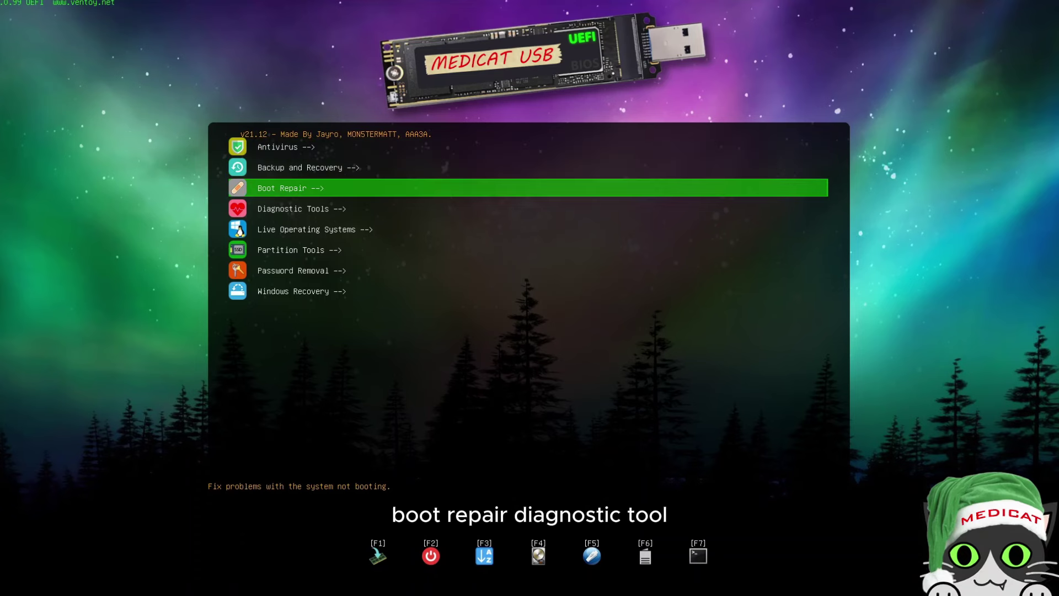
{"action": "key", "text": "Down"}
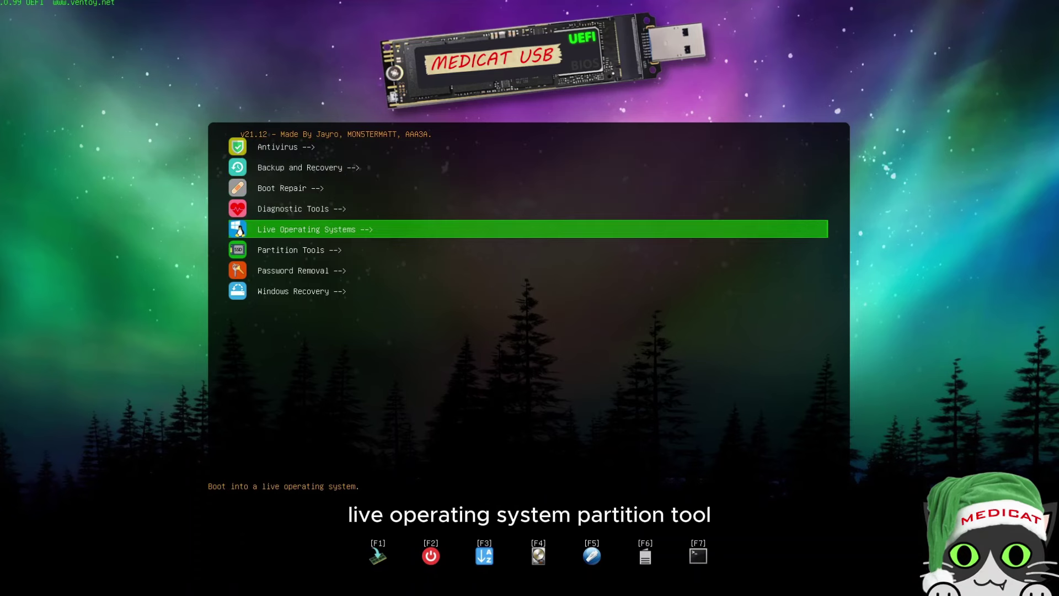
{"action": "key", "text": "Down"}
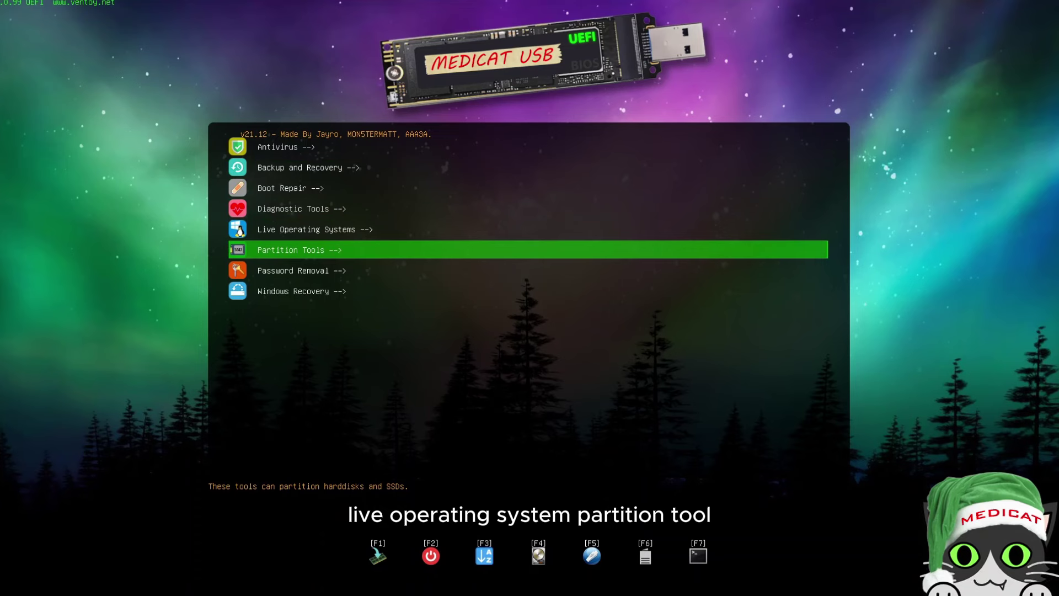
{"action": "key", "text": "Down"}
{"action": "key", "text": "Down"}
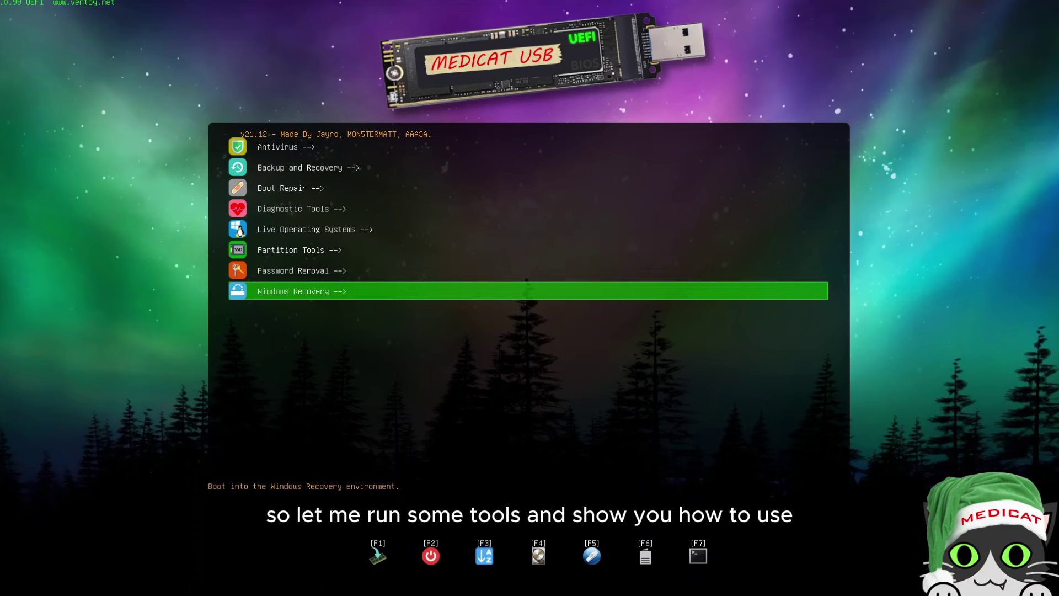
{"action": "key", "text": "Down"}
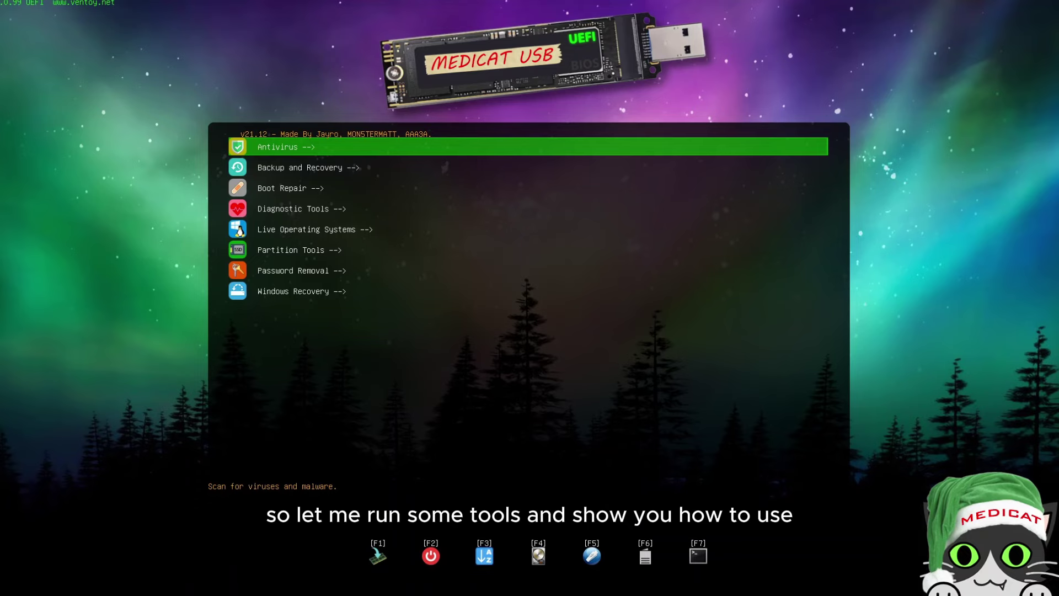
- Boot Mini Windows 10 from the Live Operating Systems category
{"action": "key", "text": "Down"}
{"action": "key", "text": "Down"}
{"action": "key", "text": "Down"}
{"action": "key", "text": "Down"}
{"action": "key", "text": "Return"}
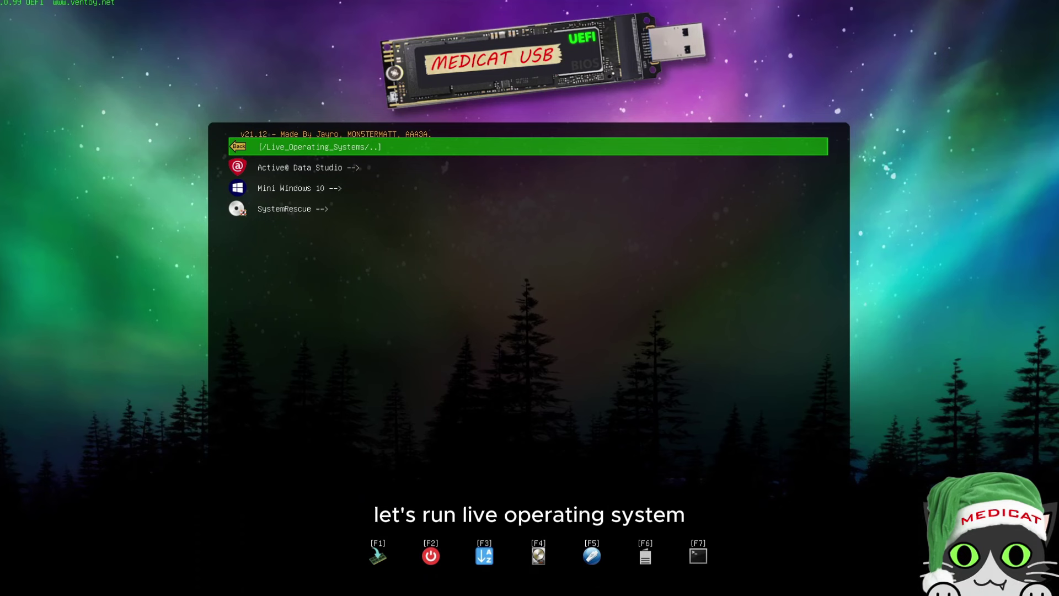
{"action": "key", "text": "Down"}
{"action": "key", "text": "Down"}
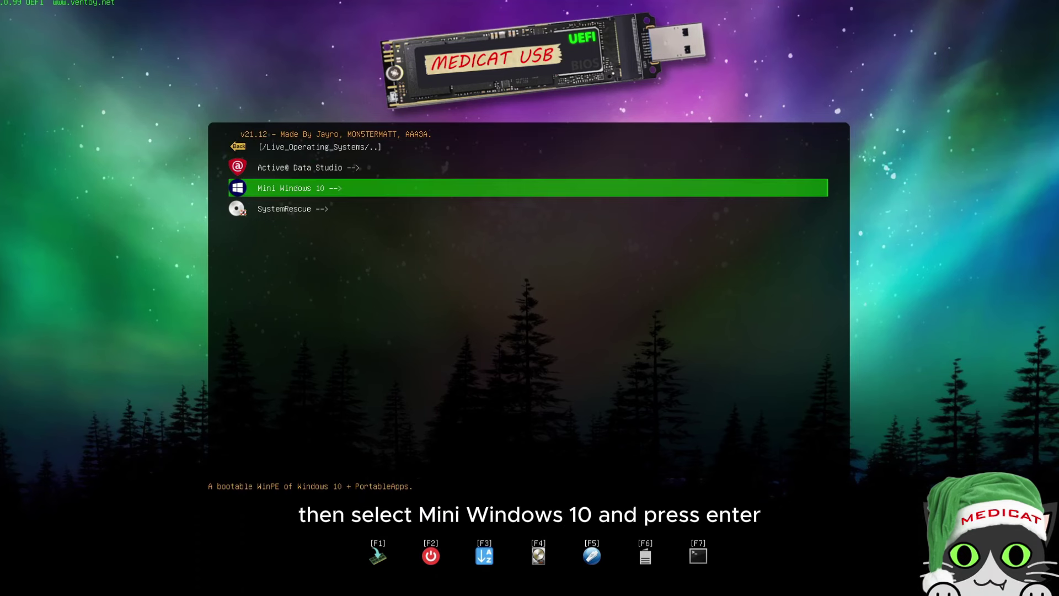
{"action": "key", "text": "Return"}
{"action": "key", "text": "Down"}
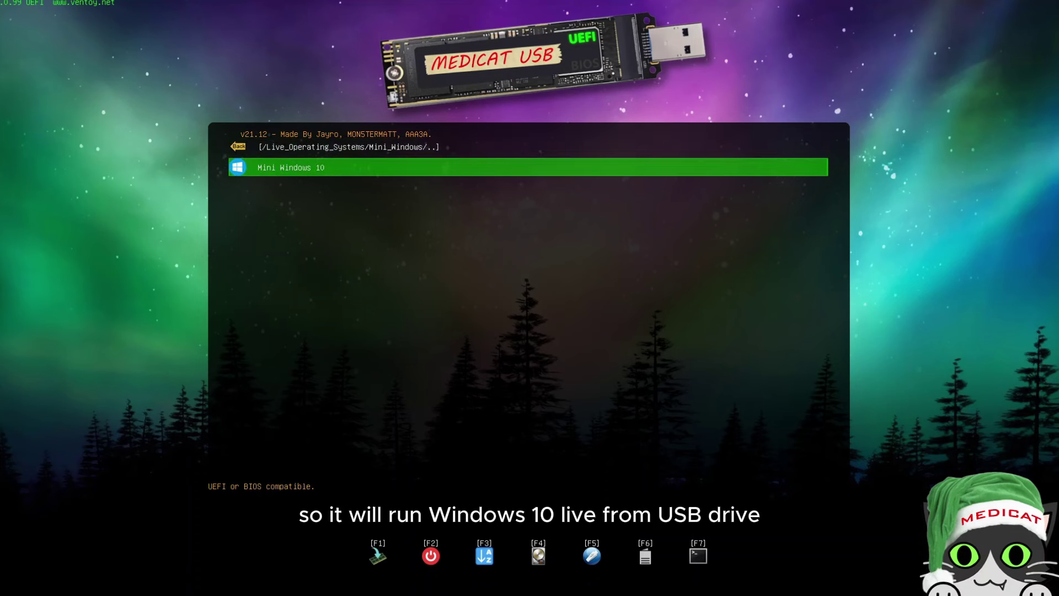
{"action": "key", "text": "Return"}
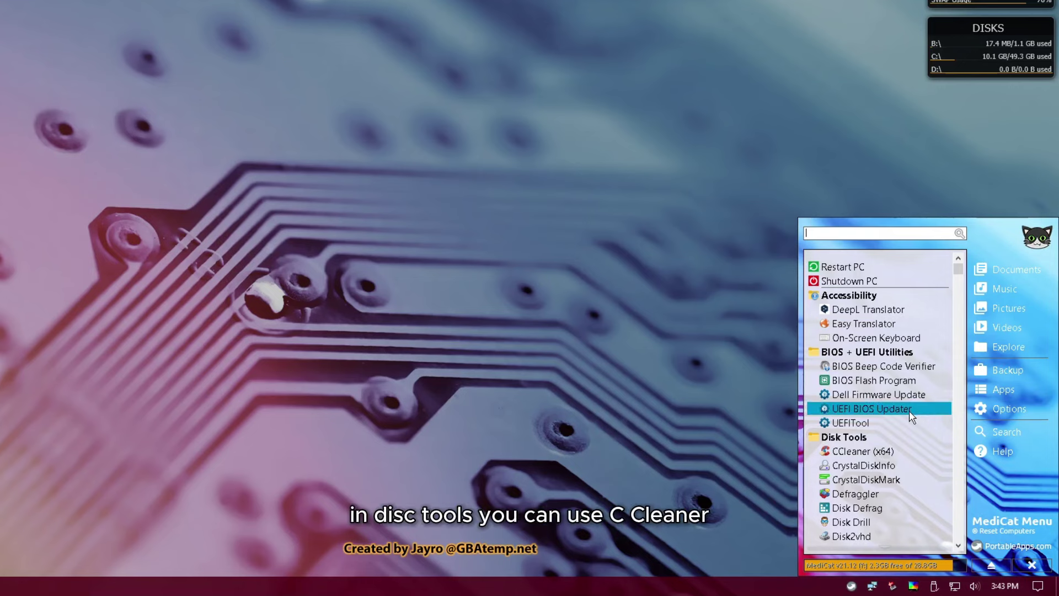
- Look through the MediCat Menu's portable programs, including the Disk Tools, Drivers, Games, and Graphics and Pictures groups
{"action": "scroll", "coordinate": [897, 431], "scroll_direction": "down", "scroll_amount": 2}
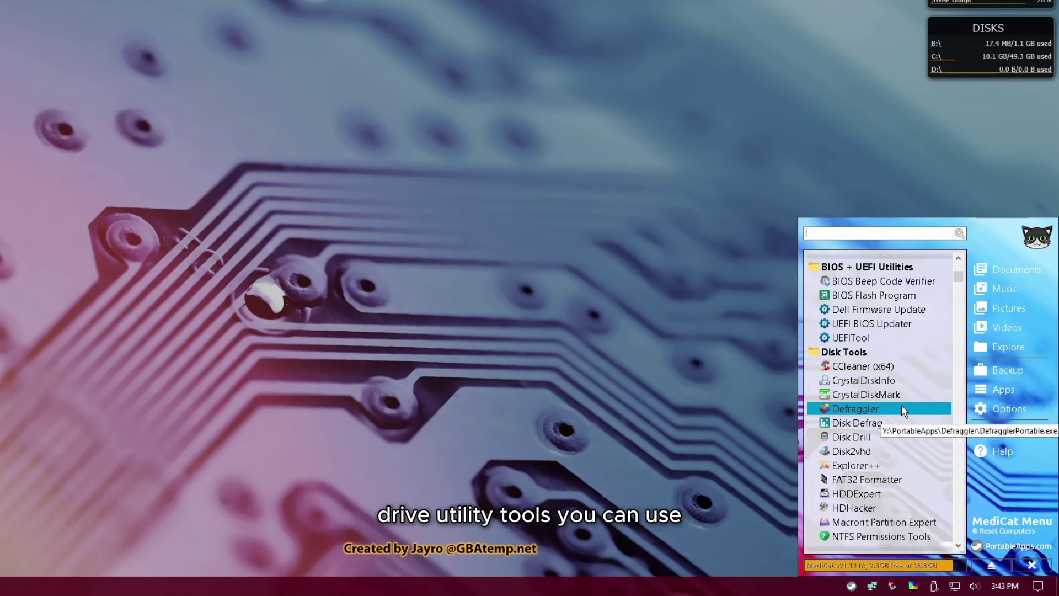
{"action": "scroll", "coordinate": [904, 406], "scroll_direction": "down", "scroll_amount": 4}
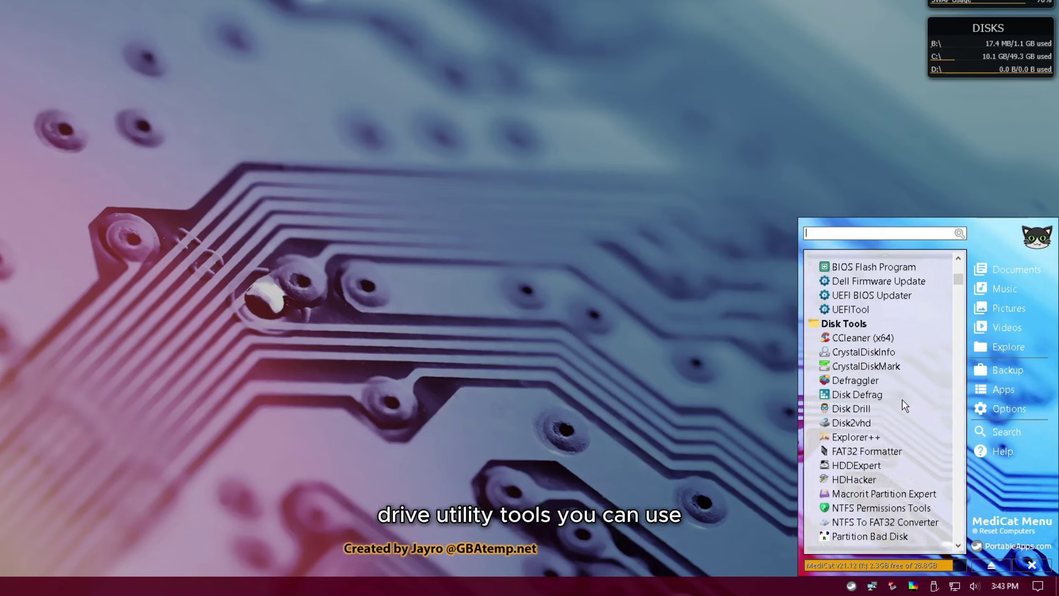
{"action": "scroll", "coordinate": [904, 407], "scroll_direction": "down", "scroll_amount": 6}
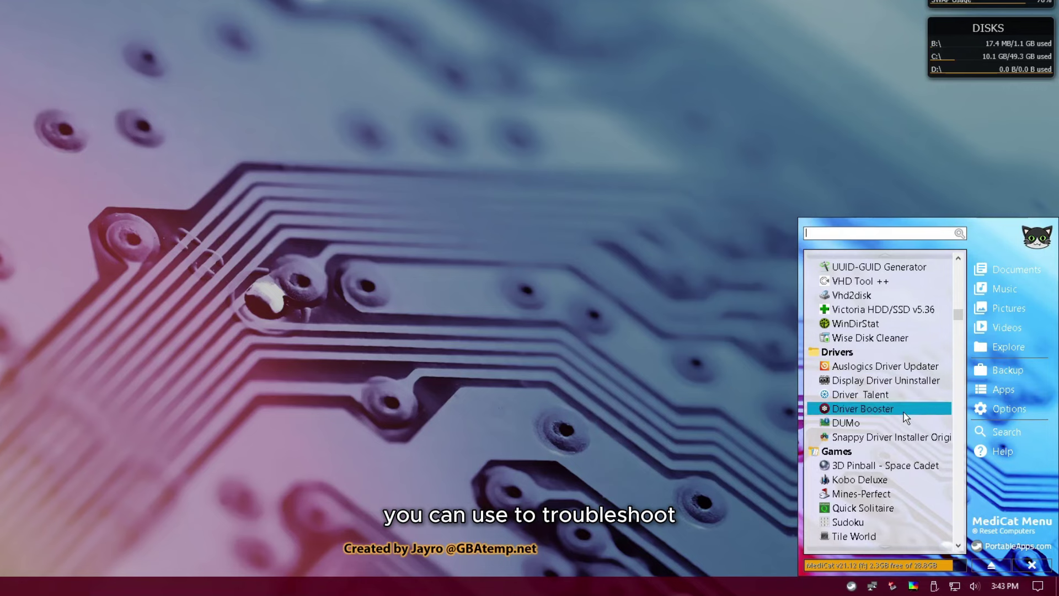
{"action": "scroll", "coordinate": [891, 411], "scroll_direction": "down", "scroll_amount": 1}
{"action": "scroll", "coordinate": [891, 422], "scroll_direction": "down", "scroll_amount": 2}
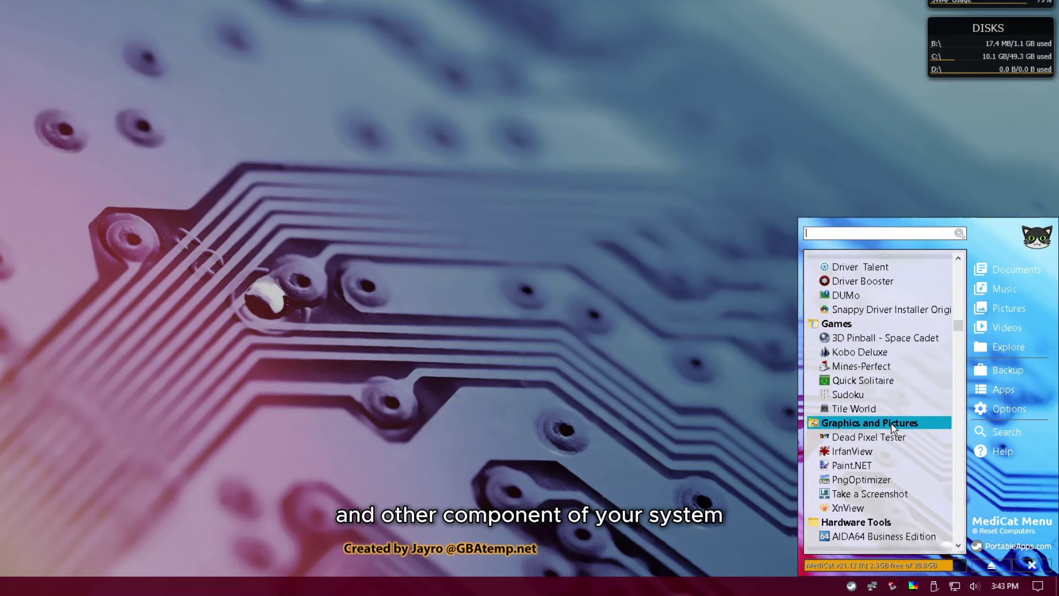
{"action": "scroll", "coordinate": [901, 434], "scroll_direction": "down", "scroll_amount": 3}
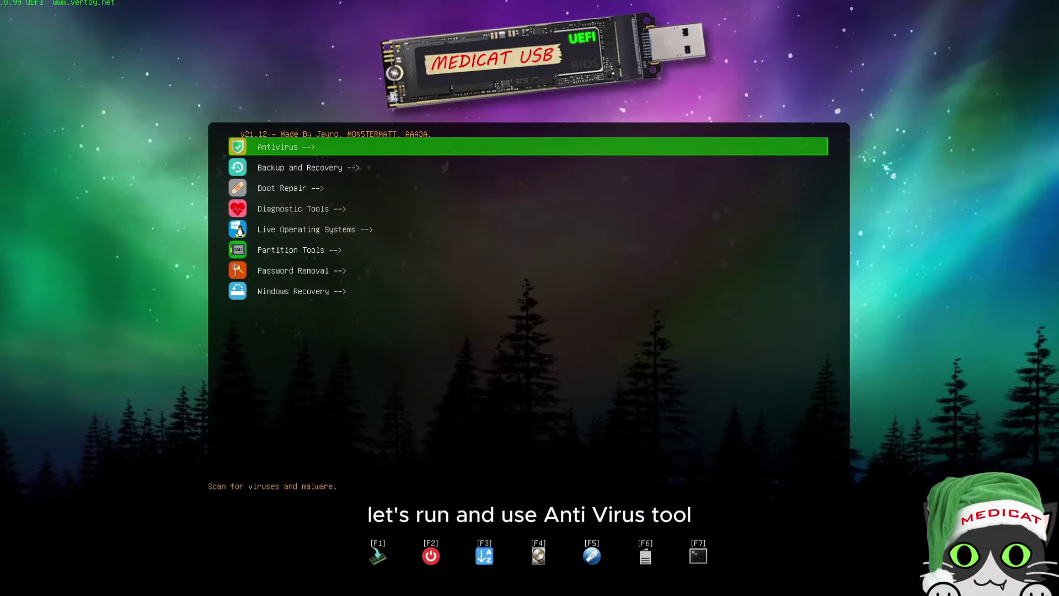
- Boot Malwarebytes Bootable from the Malwarebytes folder of the Antivirus category
{"action": "key", "text": "Return"}
{"action": "key", "text": "Down"}
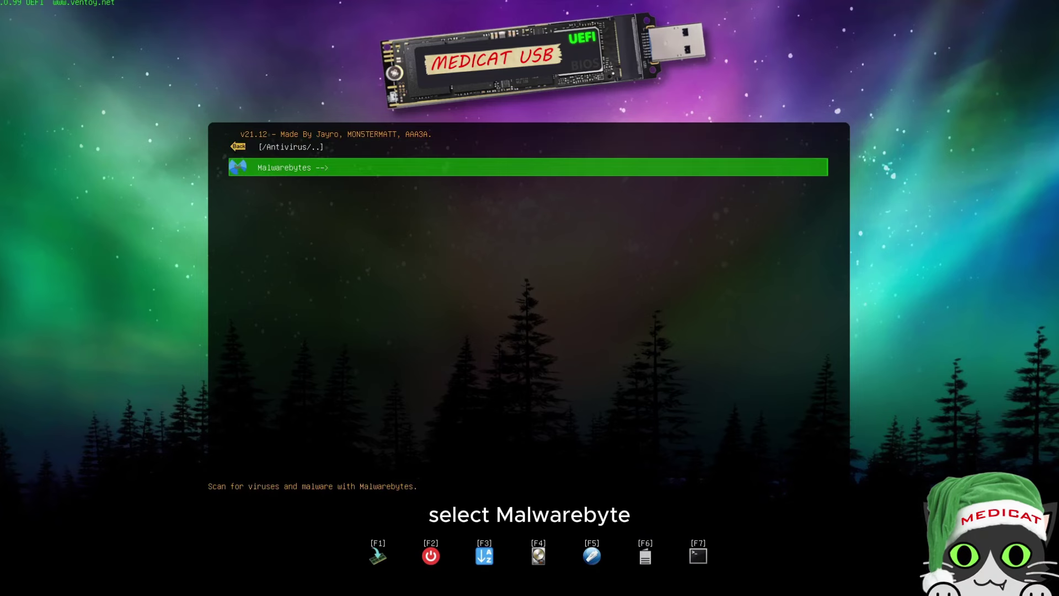
{"action": "key", "text": "Return"}
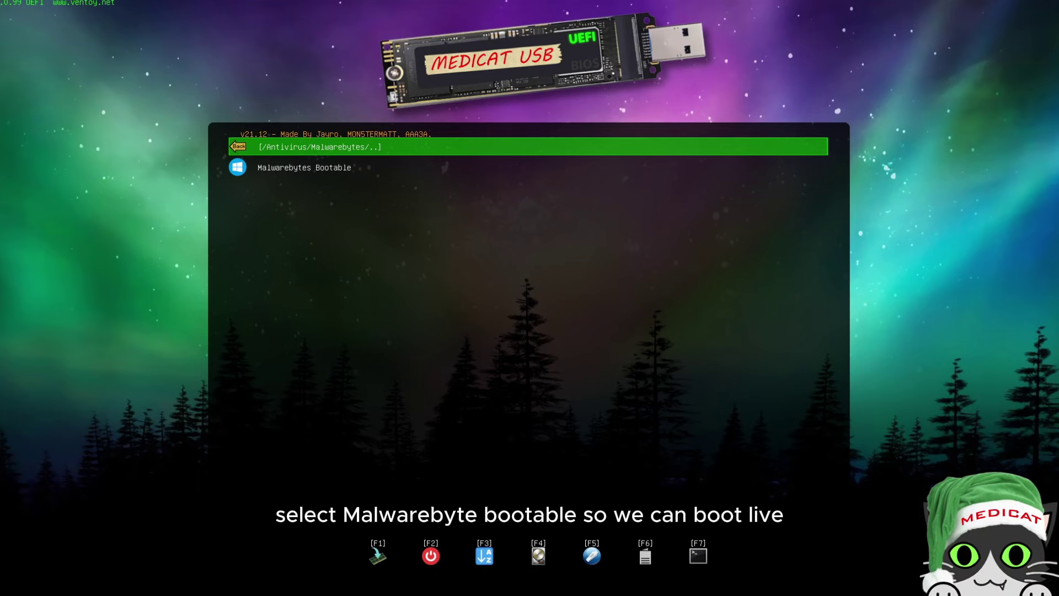
{"action": "key", "text": "Down"}
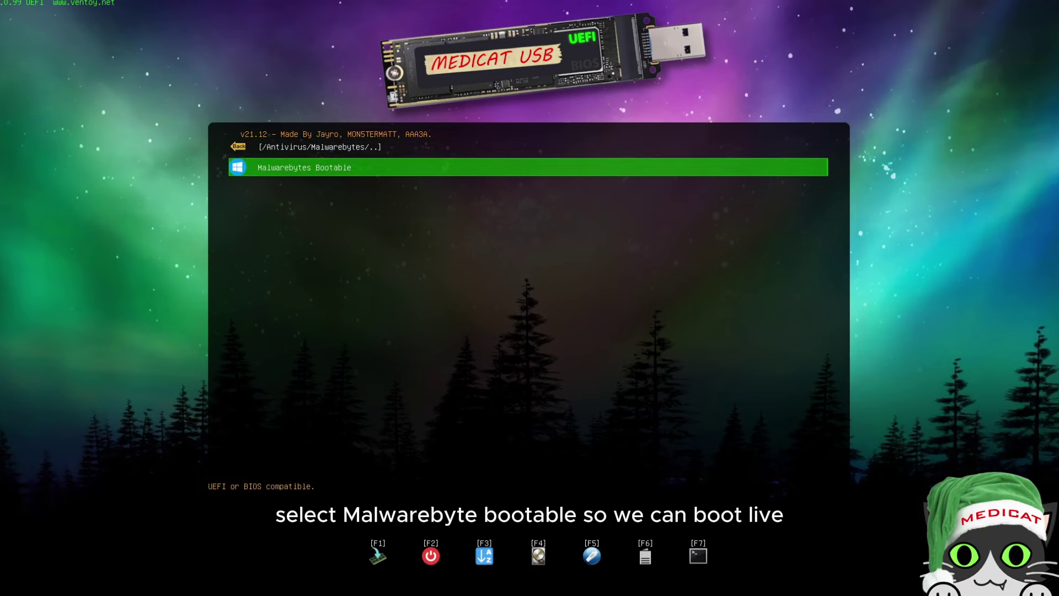
{"action": "key", "text": "Return"}
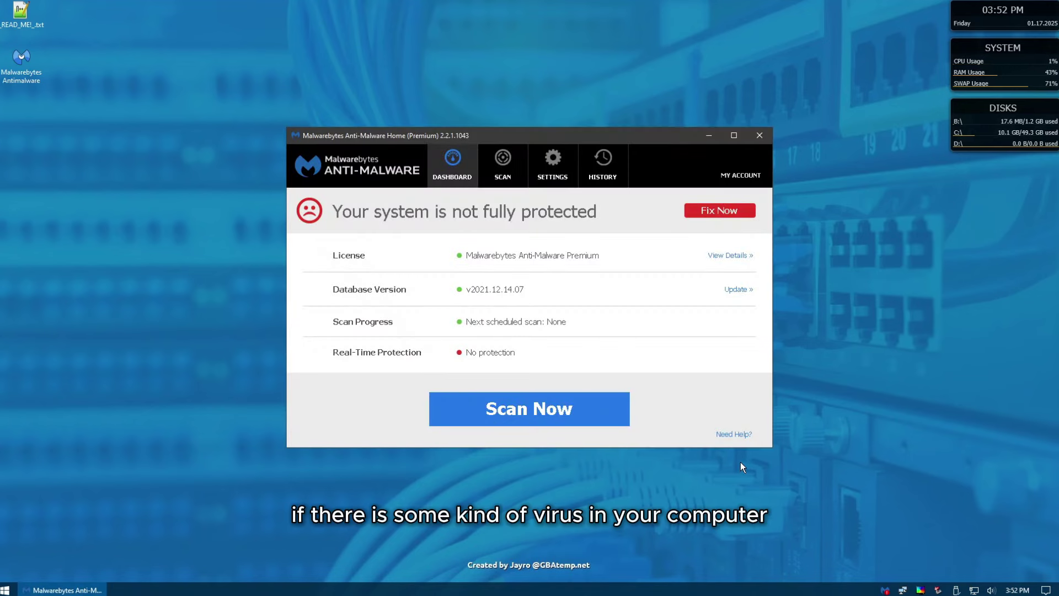
- View the Malwarebytes scan and settings pages, and start a malware scan from the dashboard
{"action": "left_click", "coordinate": [494, 167]}
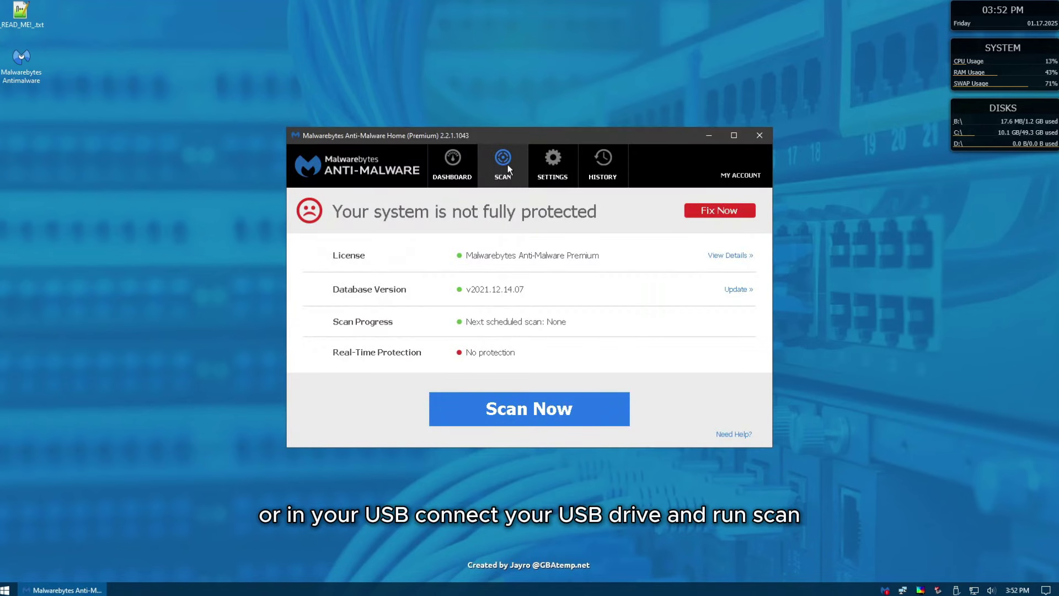
{"action": "left_click", "coordinate": [541, 163]}
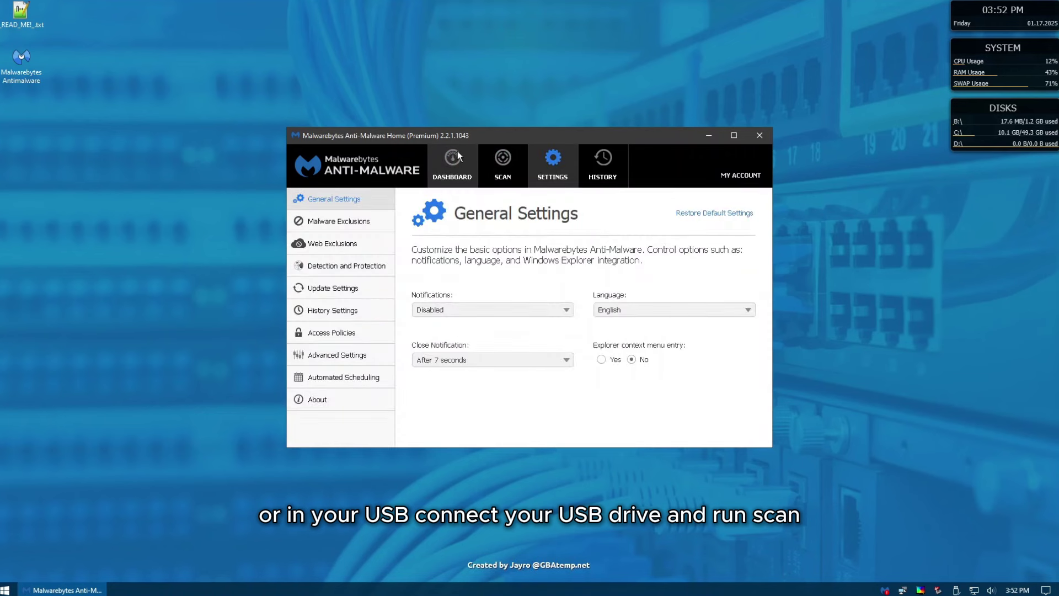
{"action": "left_click", "coordinate": [453, 165]}
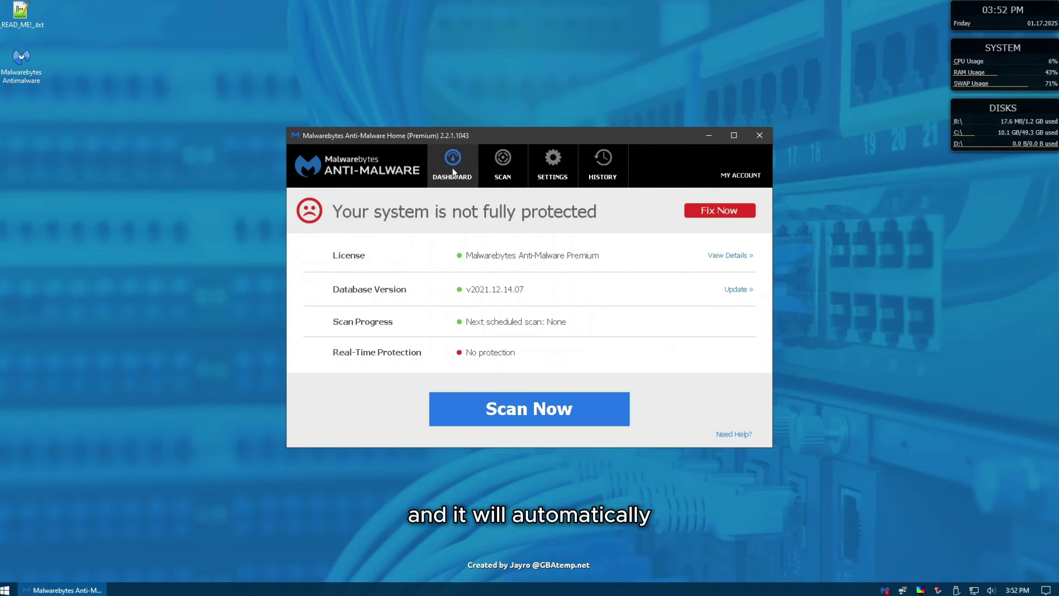
{"action": "left_click", "coordinate": [529, 412]}
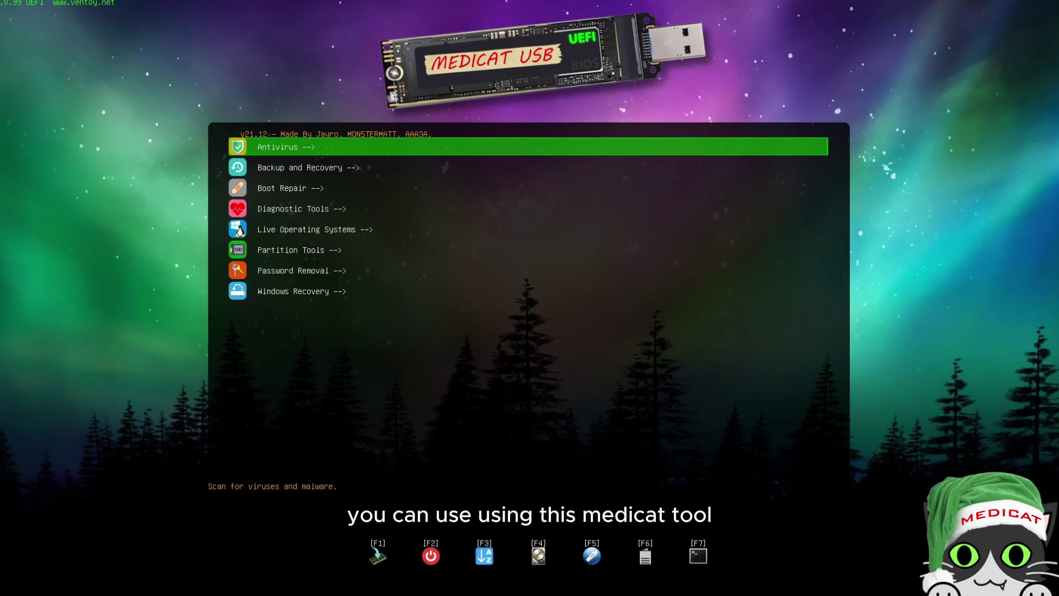
- Select the Password Removal category in the Medicat boot menu
{"action": "key", "text": "Down"}
{"action": "key", "text": "Down"}
{"action": "key", "text": "Down"}
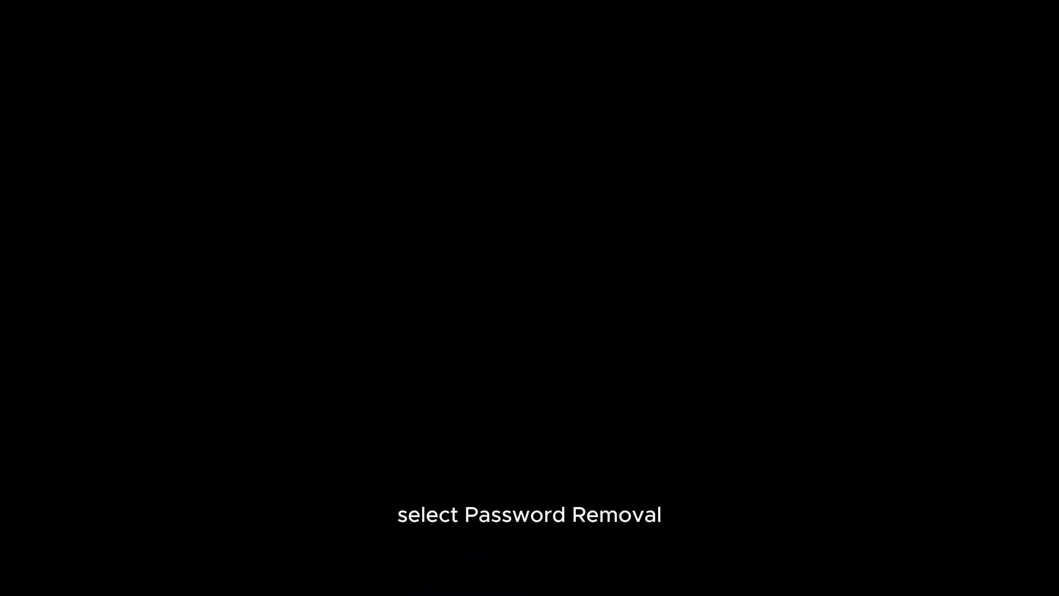